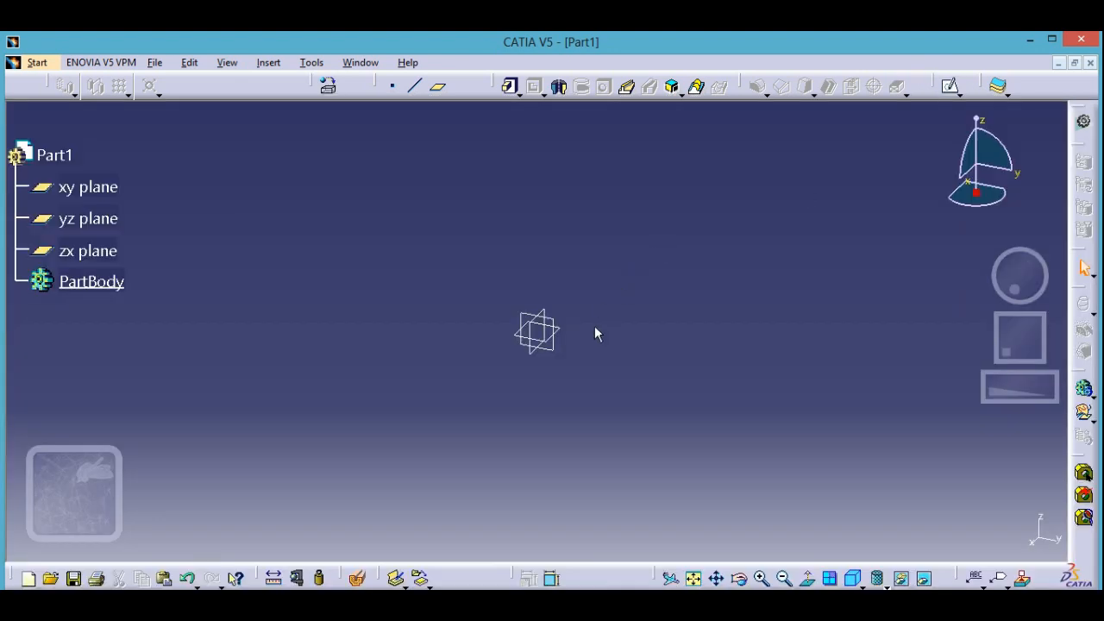
Open a new sketch on the xy plane.
left_click(950, 86)
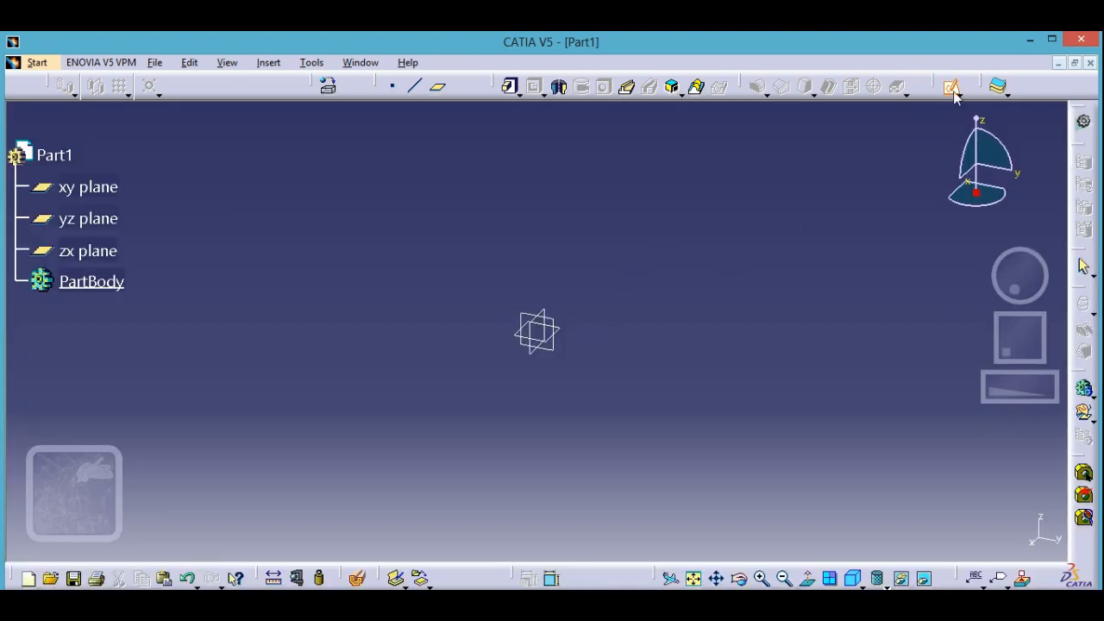
left_click(565, 341)
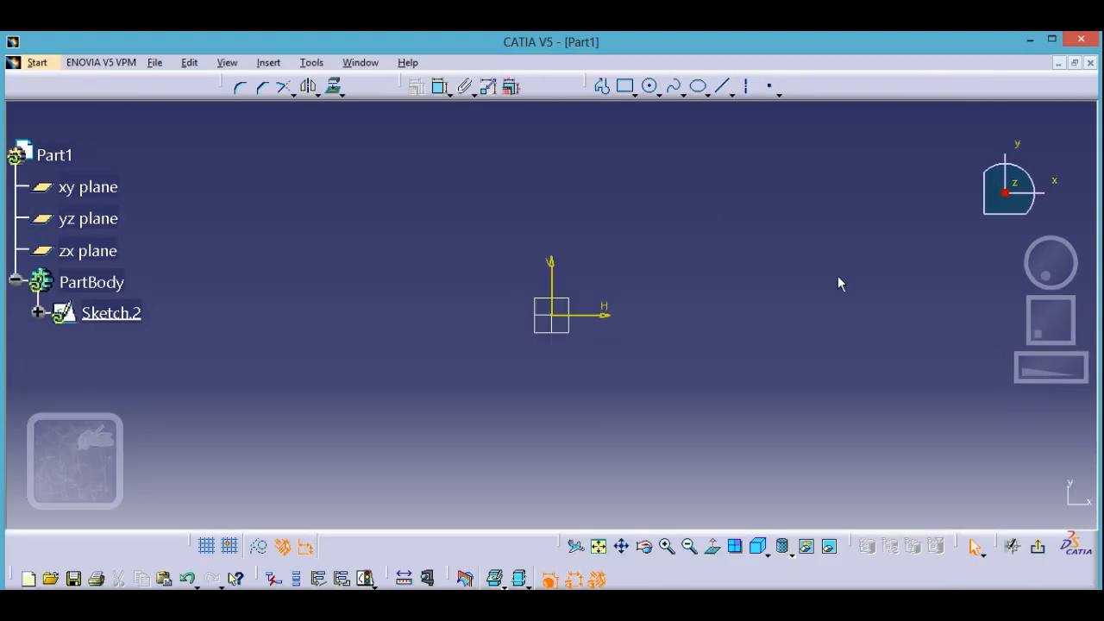
Draw an open spline through four control points, starting left of the origin and passing above it to the upper right.
left_click(672, 88)
left_click(298, 299)
left_click(398, 191)
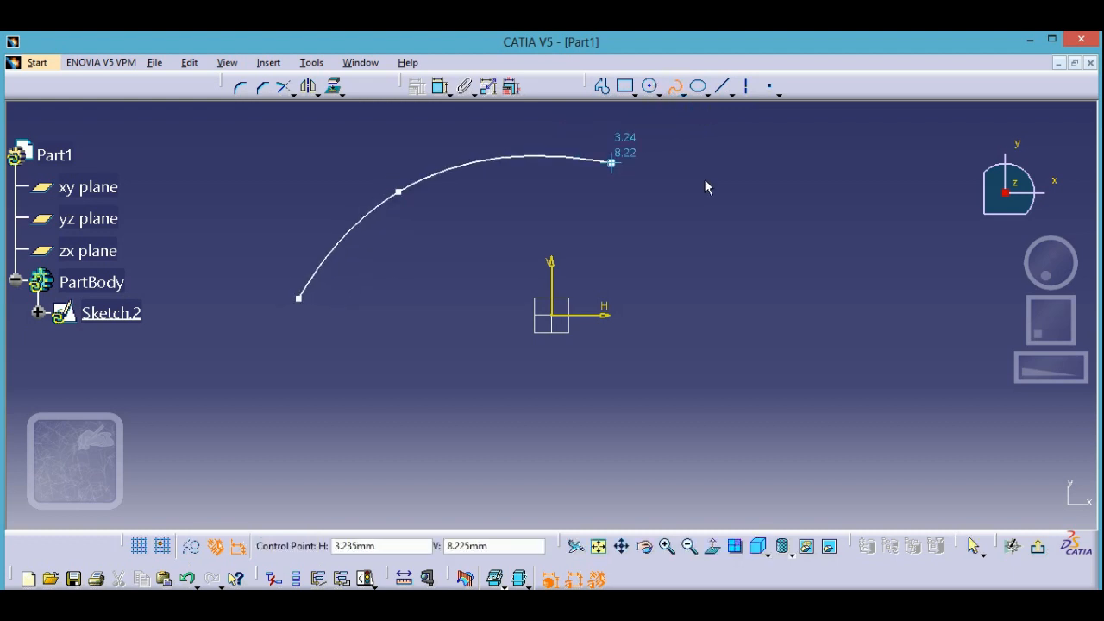
left_click(708, 181)
left_click(803, 134)
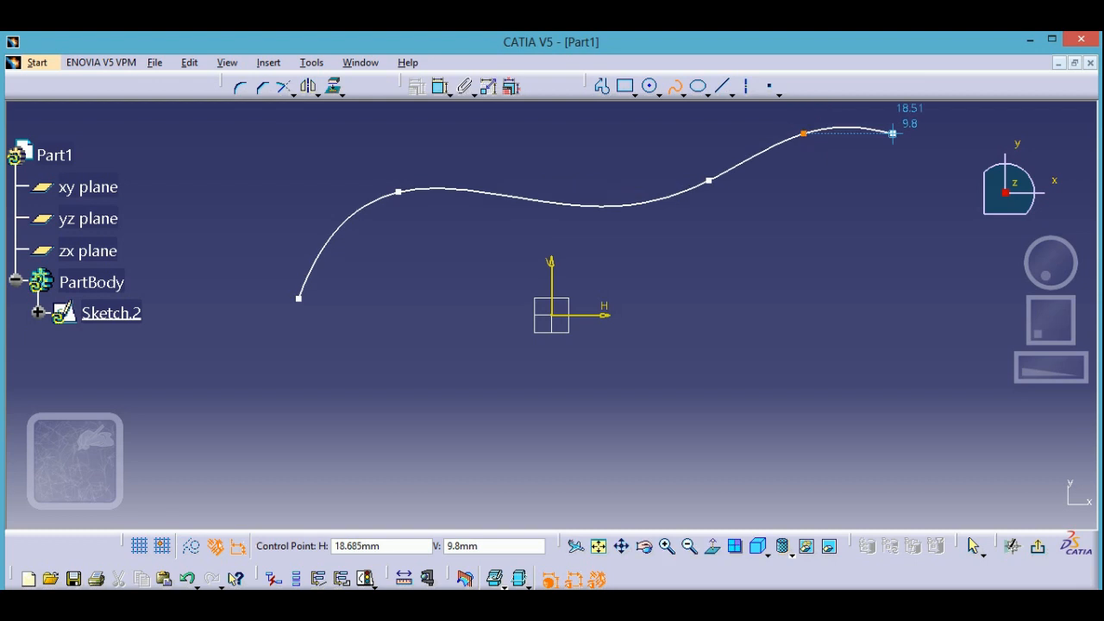
left_click(673, 88)
left_click(826, 174)
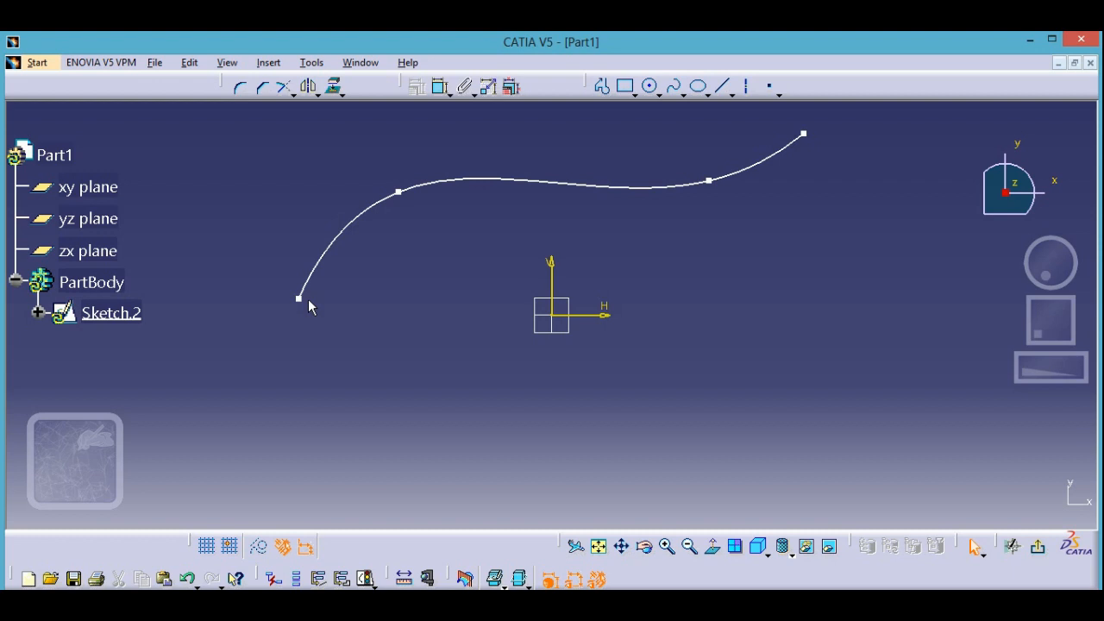
Shift the spline's third control point slightly towards the vertical axis and select the whole curve.
left_click(714, 180)
mouse_move(709, 181)
left_mouse_down()
mouse_move(646, 200)
mouse_move(688, 184)
left_mouse_up()
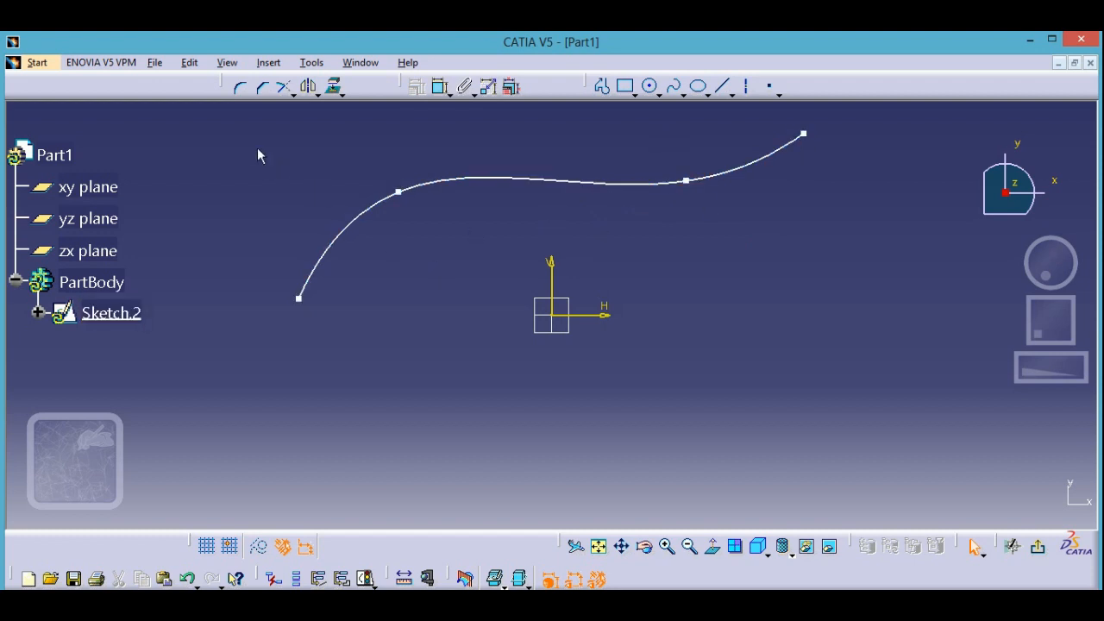
mouse_move(252, 143)
left_mouse_down()
mouse_move(598, 207)
mouse_move(859, 343)
left_mouse_up()
left_click(755, 292)
Undo the control point move and the four-point spline, leaving the sketch empty.
key("ctrl+z")
key("ctrl+z")
key("ctrl+z")
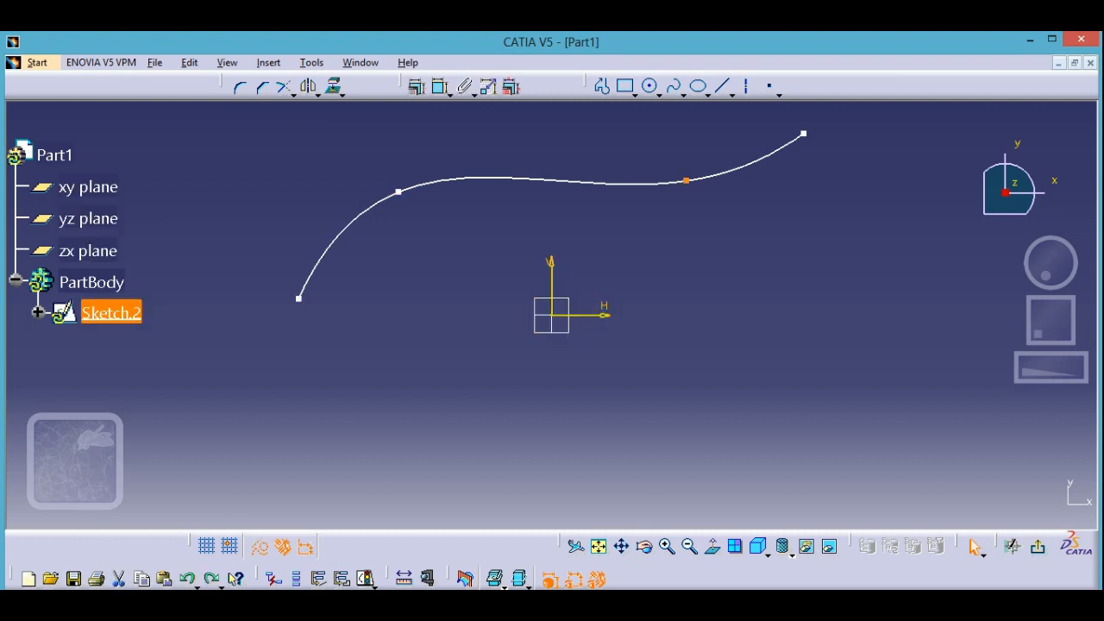
key("ctrl+z")
key("ctrl+z")
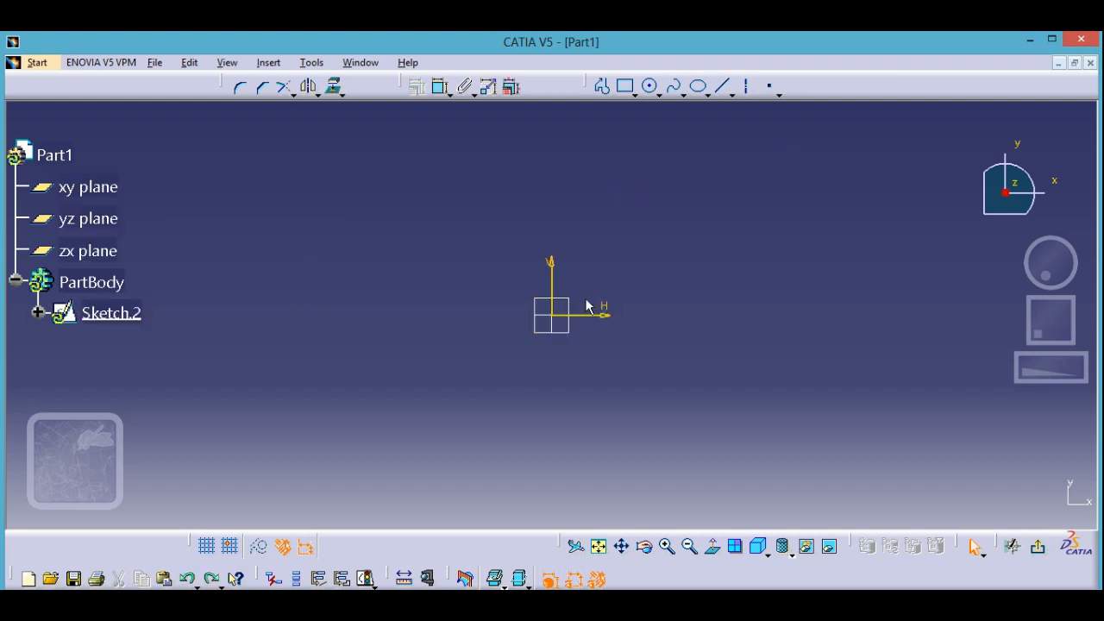
Draw an open seven-point spline that runs from left of the origin over it and curls back below on the right.
left_click(673, 88)
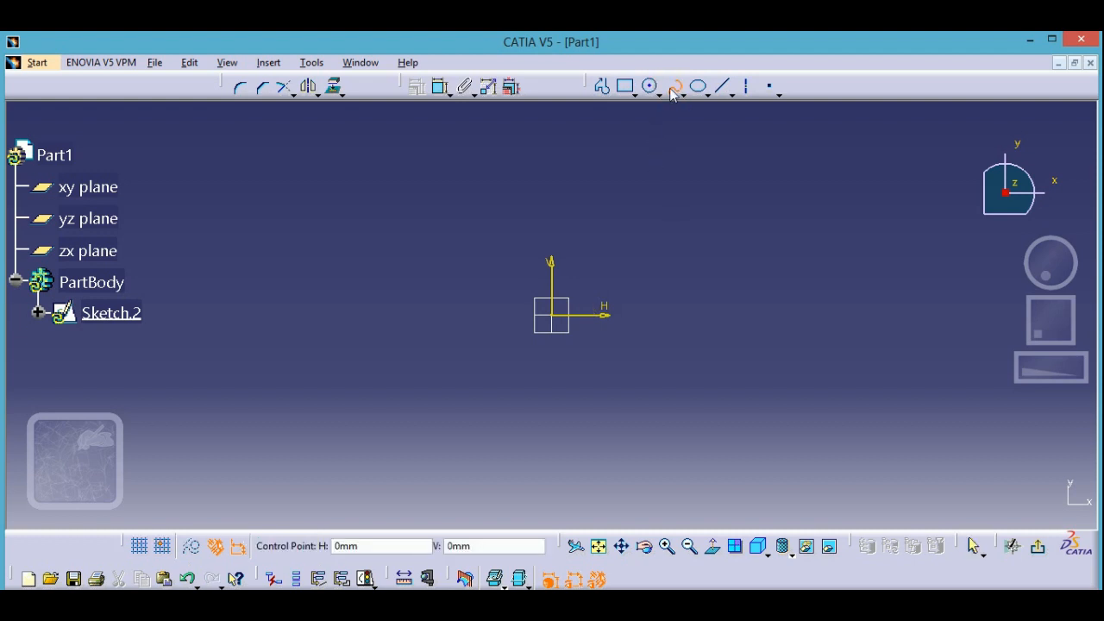
left_click(241, 304)
left_click(383, 227)
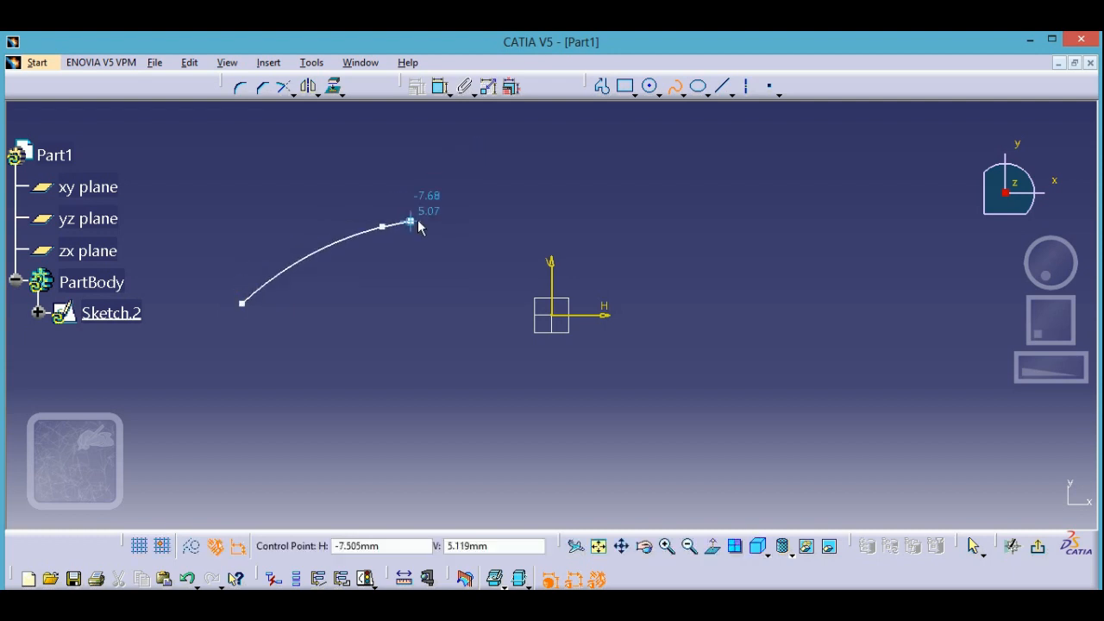
left_click(557, 210)
left_click(630, 198)
left_click(870, 222)
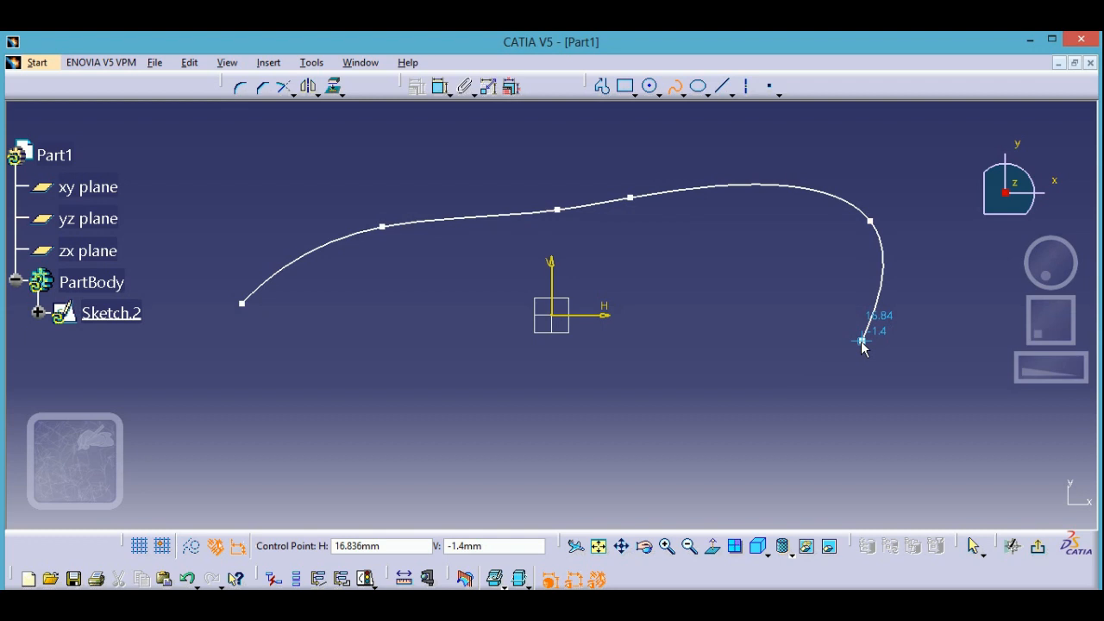
left_click(862, 342)
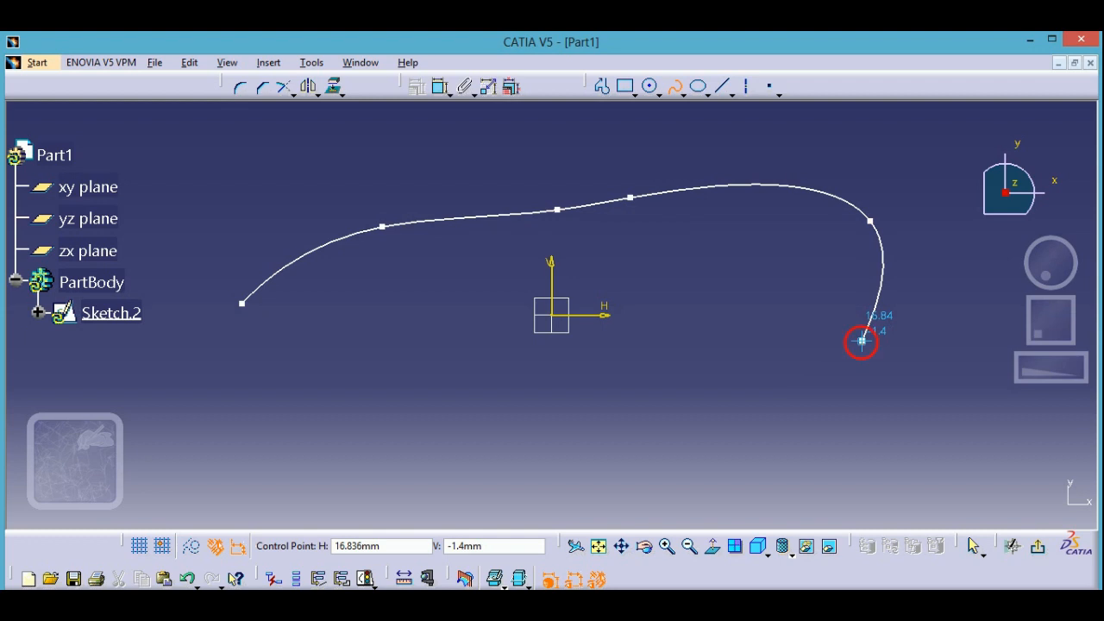
left_click(611, 414)
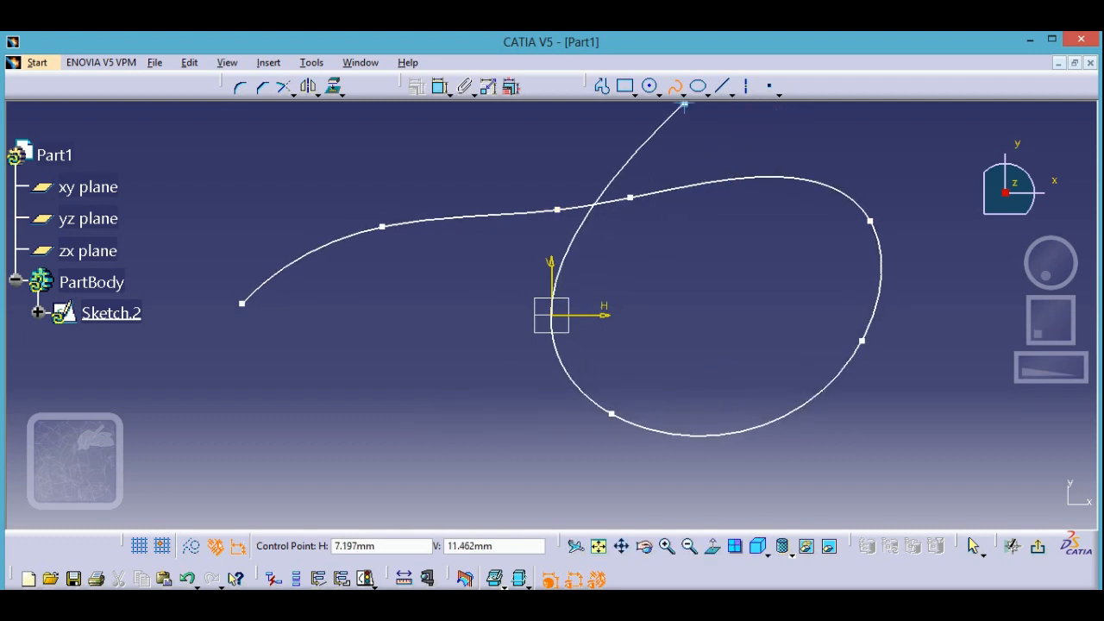
left_click(677, 87)
Reshape the spline by raising its third and fourth control points and moving its lower end point outward to the right.
left_click_drag(634, 199, 747, 145)
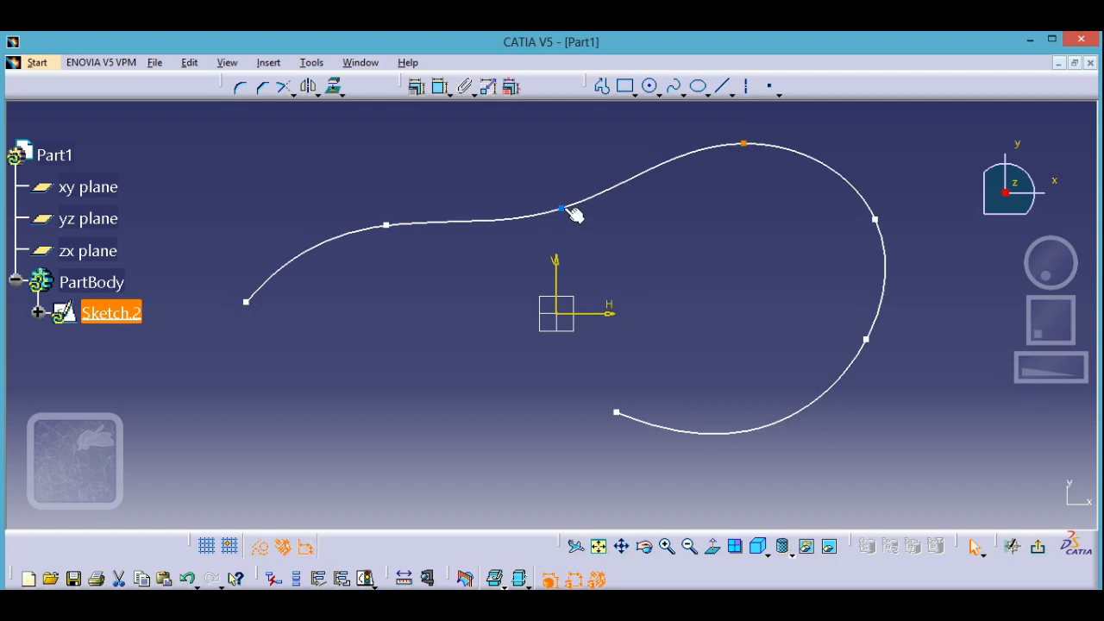
left_click_drag(562, 208, 534, 143)
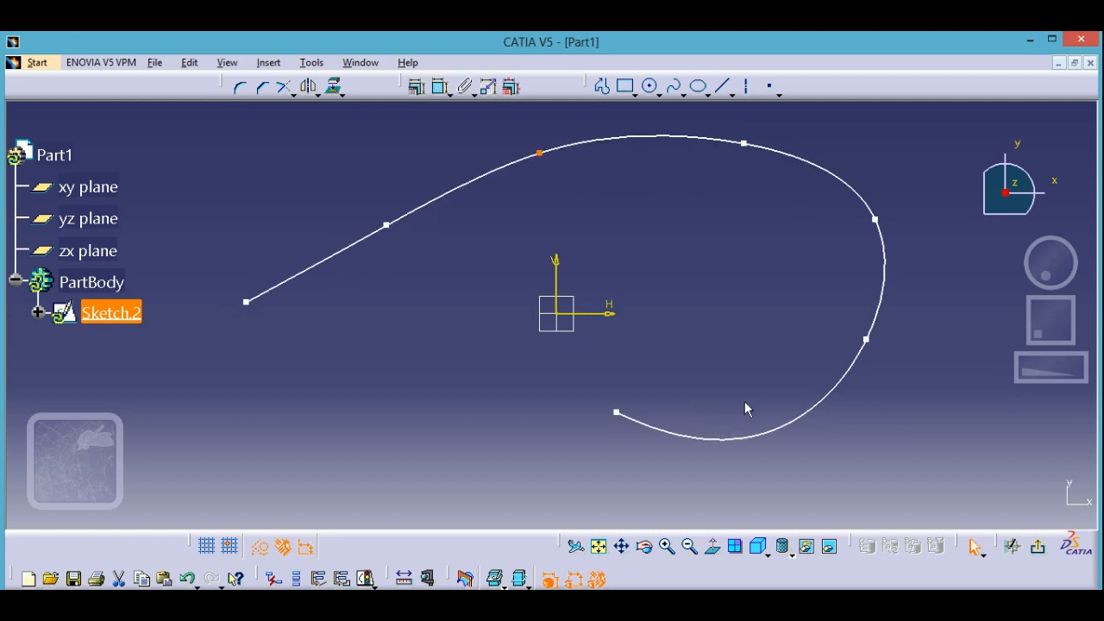
left_click(614, 413)
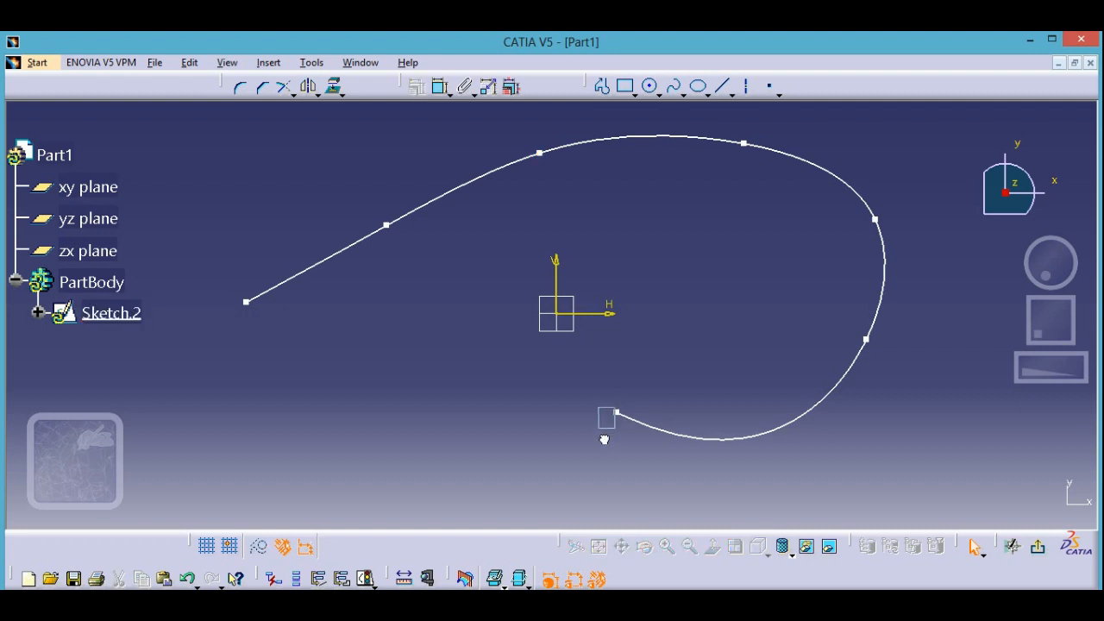
mouse_move(616, 413)
left_mouse_down()
mouse_move(576, 455)
mouse_move(526, 428)
mouse_move(613, 486)
mouse_move(828, 416)
mouse_move(816, 422)
left_mouse_up()
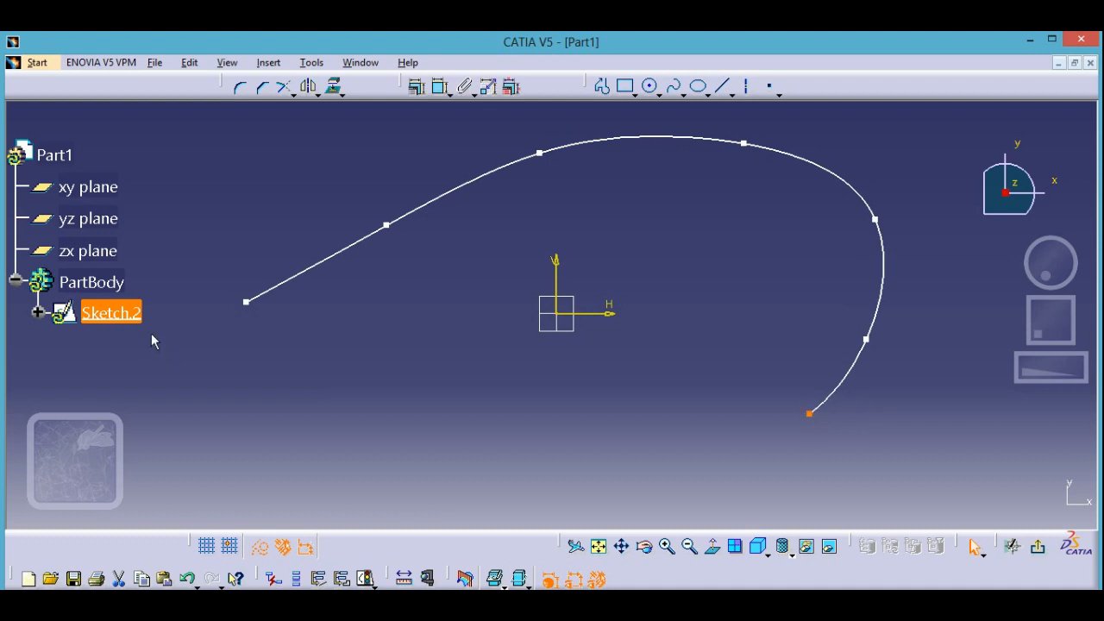
left_click(713, 271)
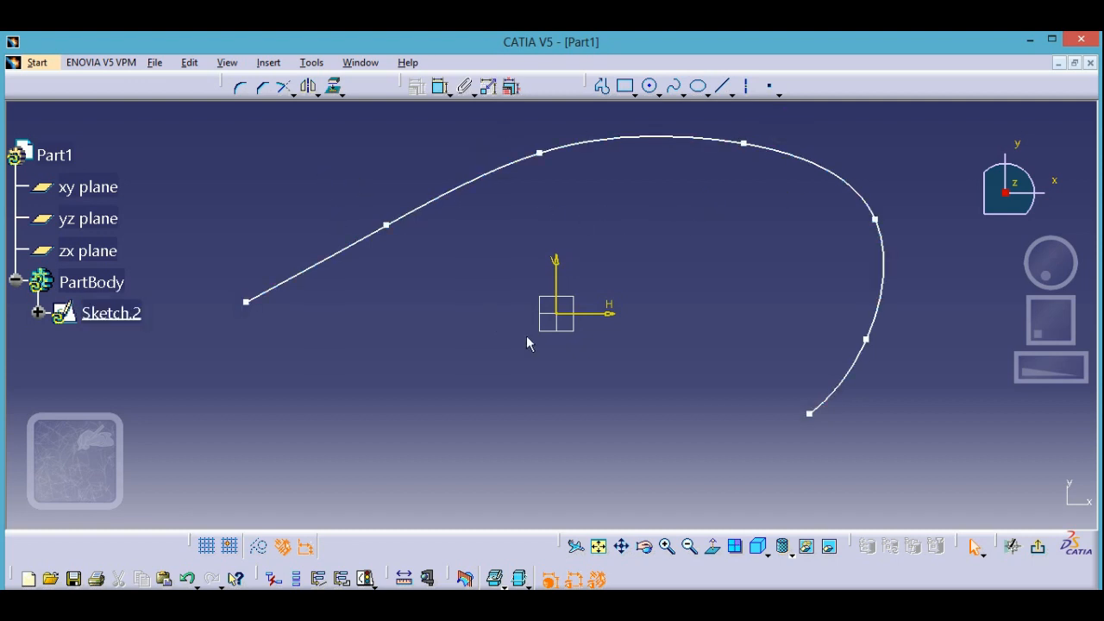
Undo the control point moves and the seven-point spline, clearing the sketch.
key("ctrl+z")
key("ctrl+z")
key("ctrl+z")
key("ctrl+z")
key("ctrl+z")
key("ctrl+z")
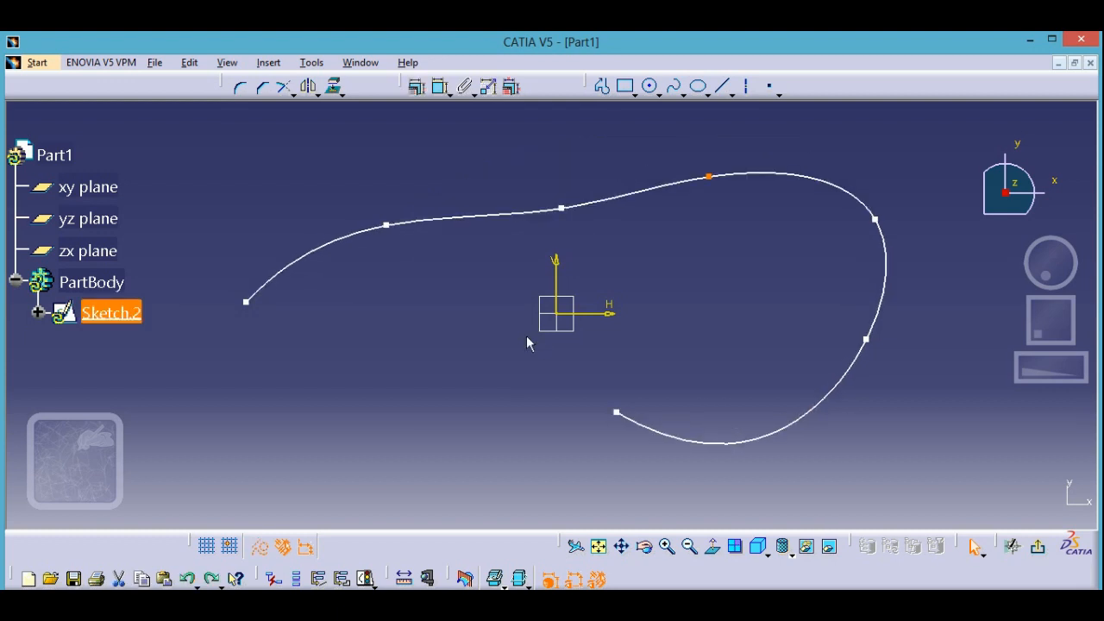
key("ctrl+z")
key("ctrl+z")
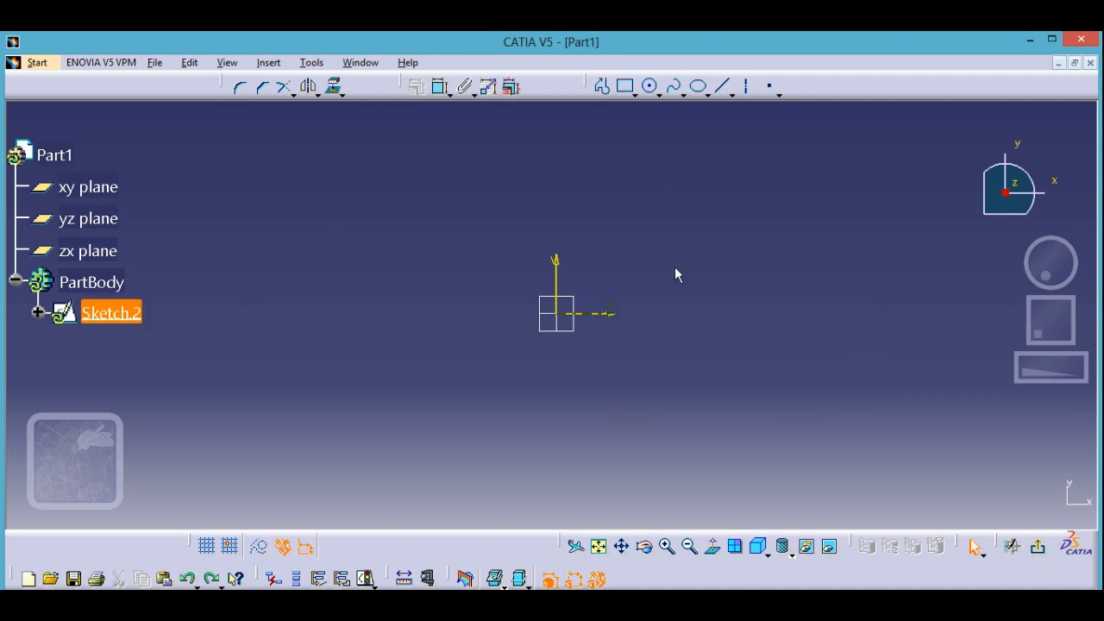
Place a point to the upper left of the origin and constrain it 15 mm from the vertical axis.
left_click(770, 88)
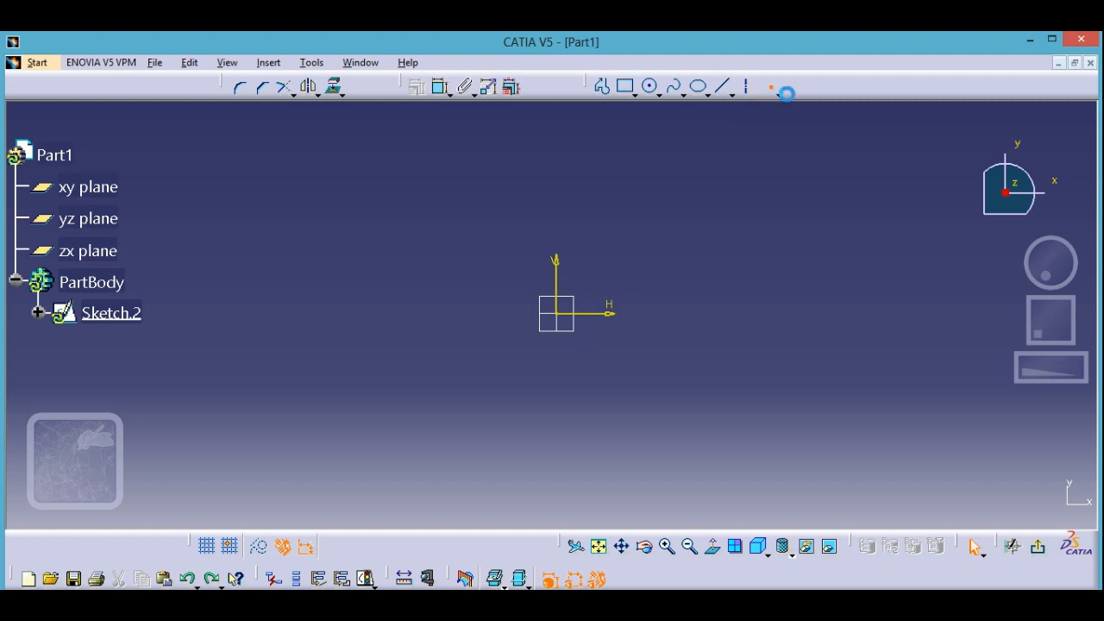
left_click(298, 233)
left_click(440, 87)
left_click(298, 233)
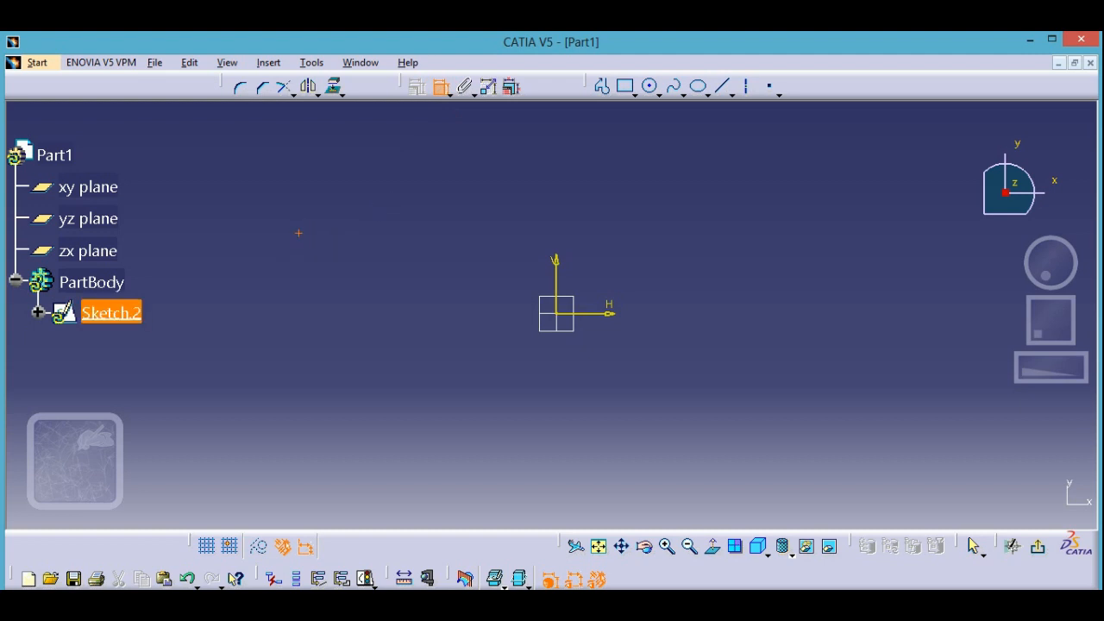
left_click(557, 280)
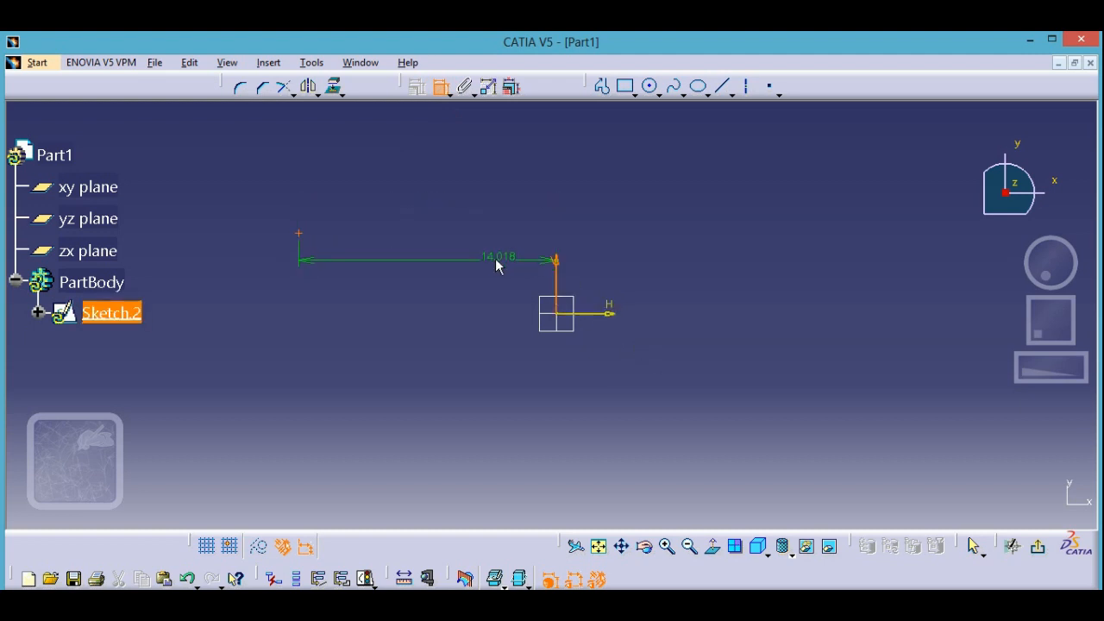
left_click(494, 262)
double_click(450, 260)
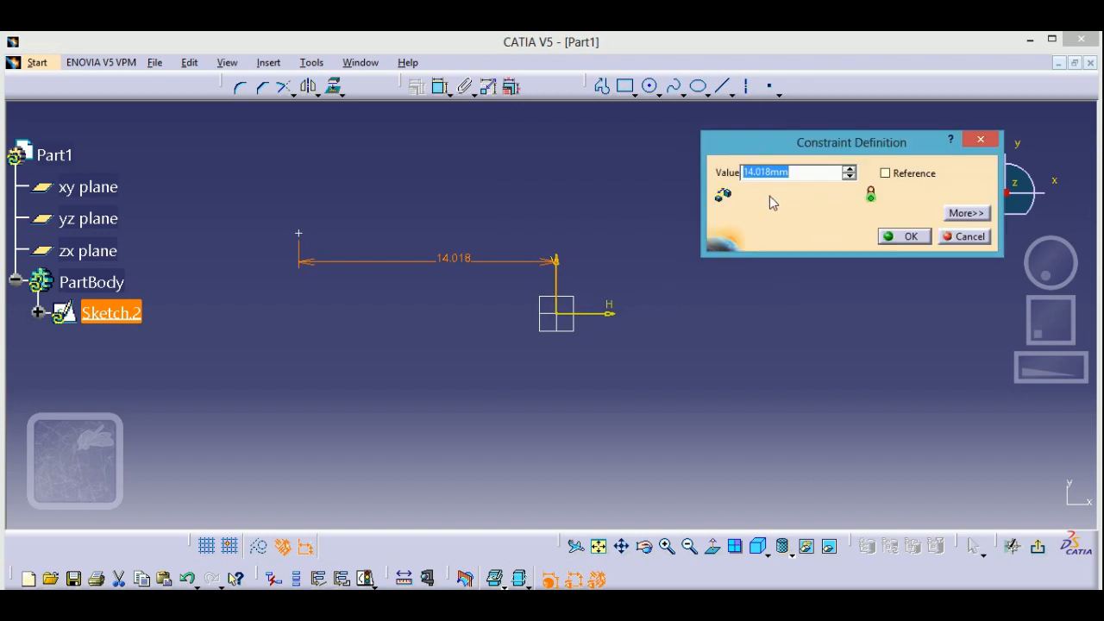
type("15")
key("Return")
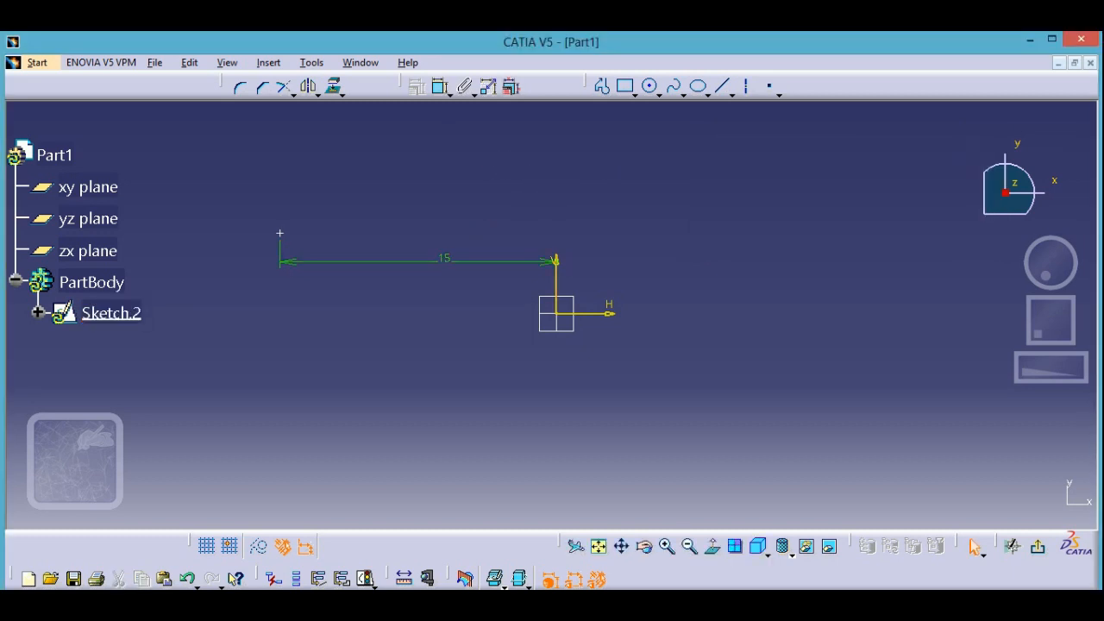
Constrain the same point 5 mm from the horizontal axis.
left_click(288, 245)
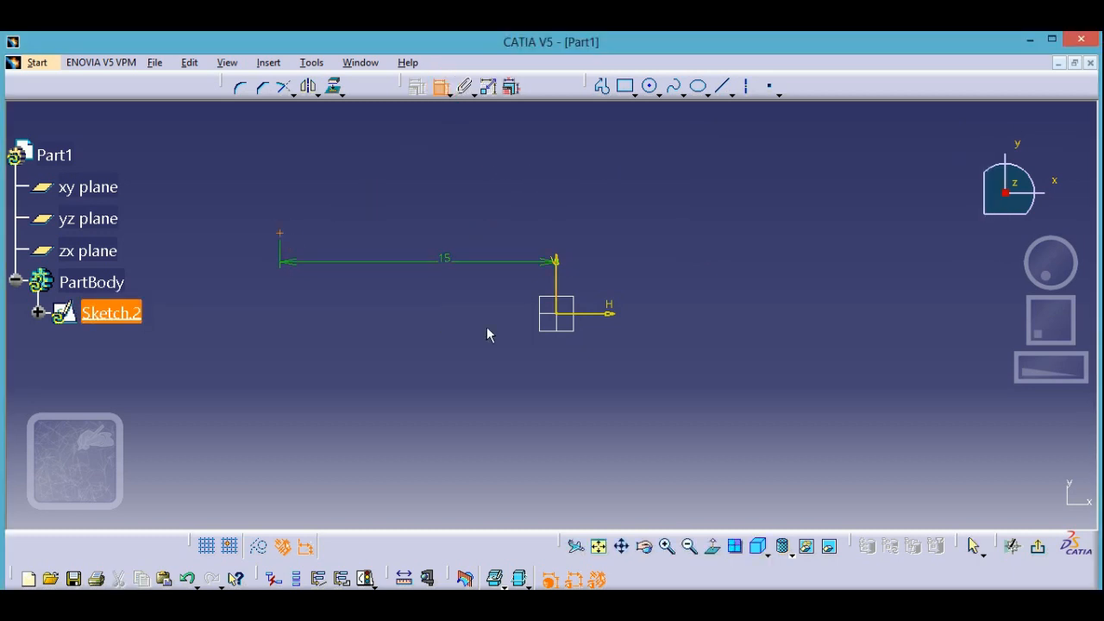
left_click(614, 314)
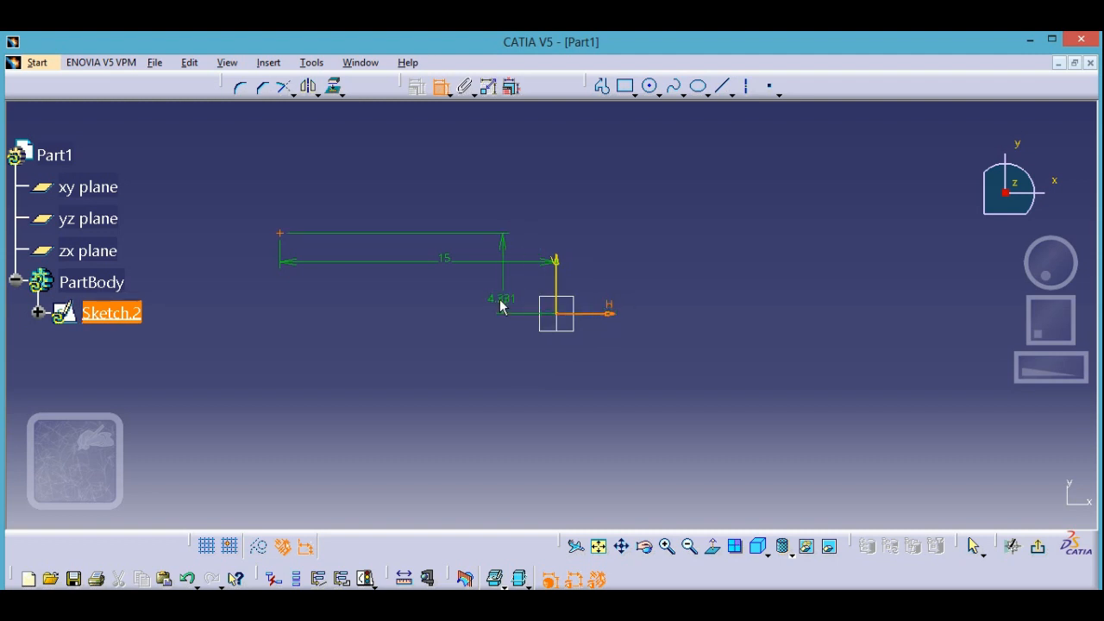
left_click(501, 306)
double_click(502, 299)
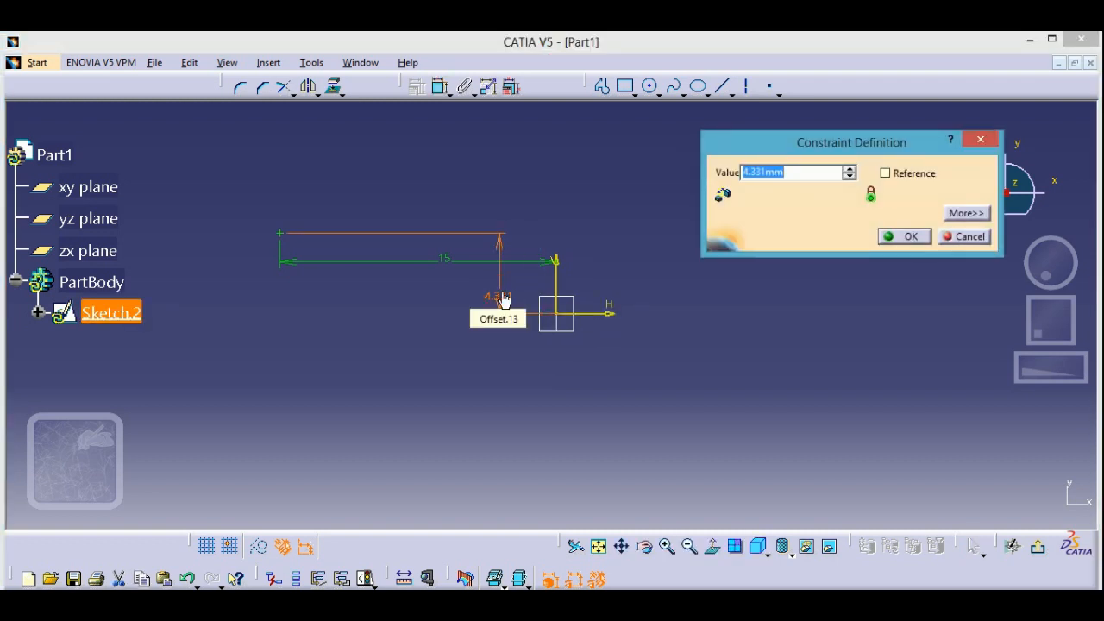
type("5")
key("Return")
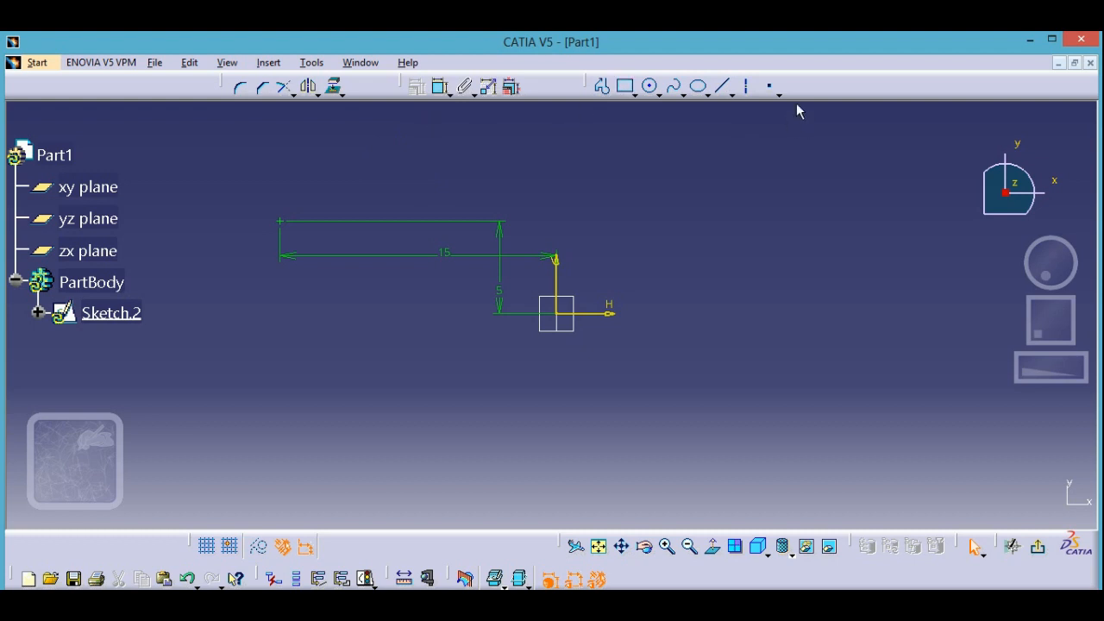
Place a second point higher and closer to the vertical axis and constrain it 4 mm from that axis.
left_click(770, 86)
left_click(495, 150)
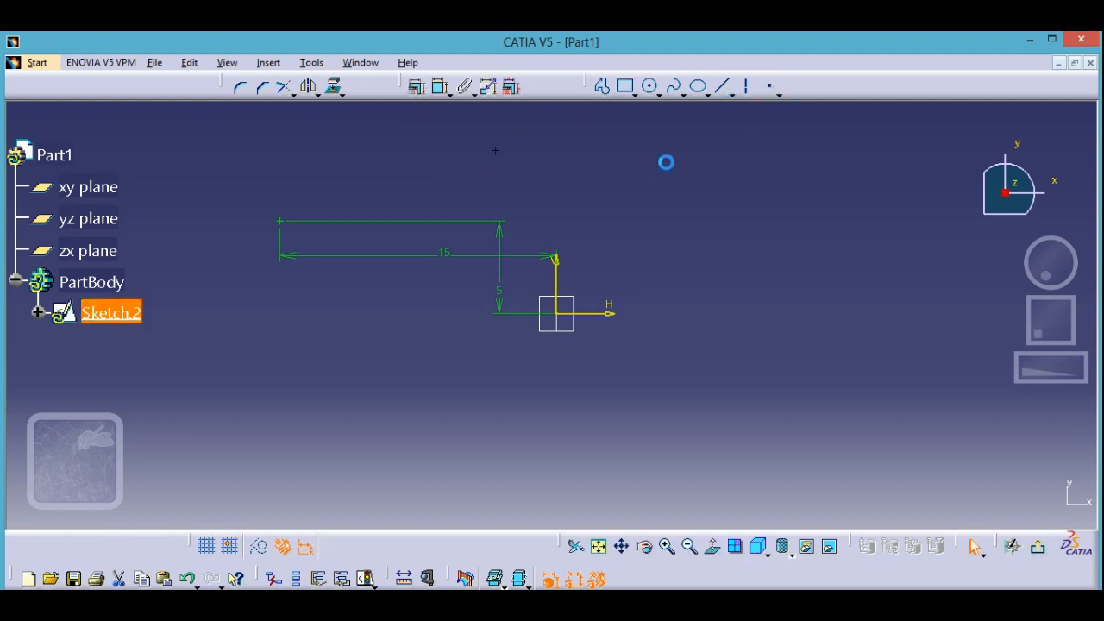
left_click(439, 87)
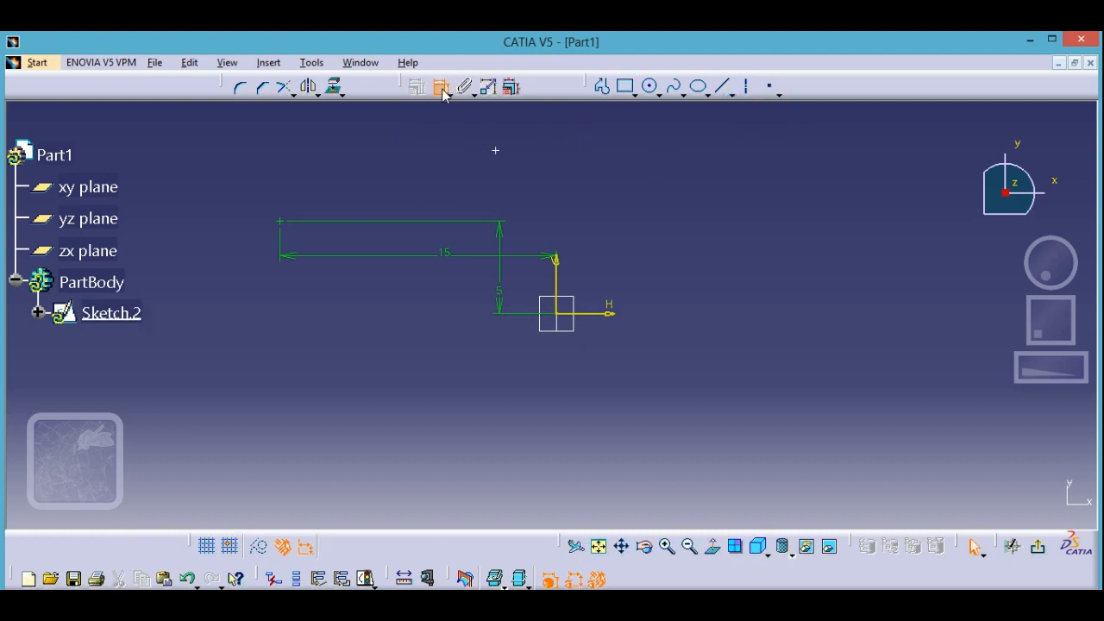
left_click(499, 153)
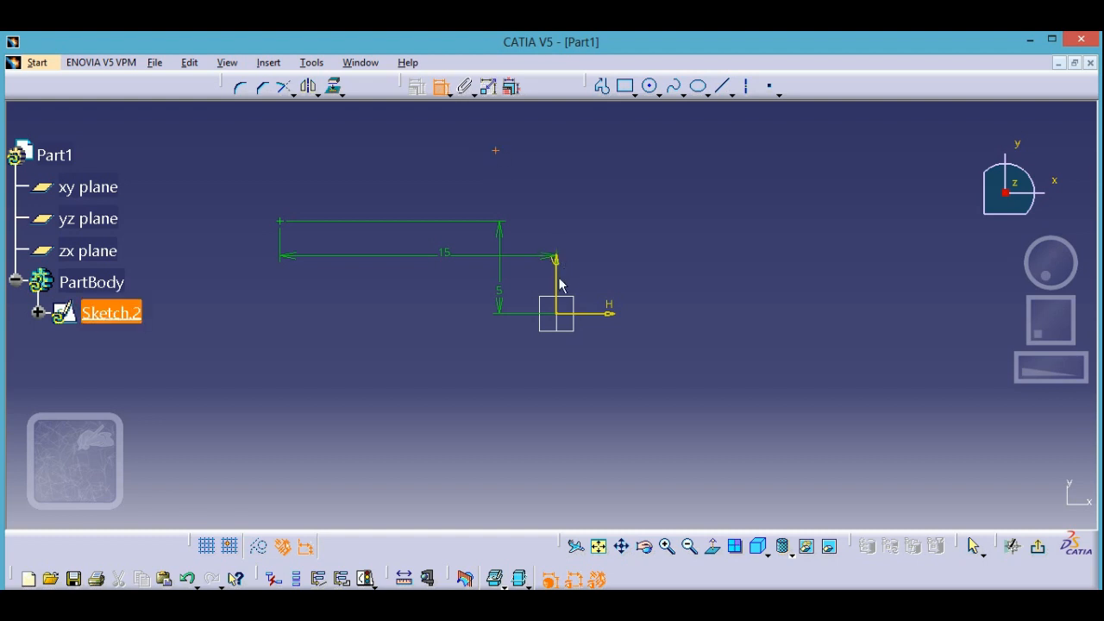
left_click(558, 278)
left_click(534, 176)
double_click(550, 170)
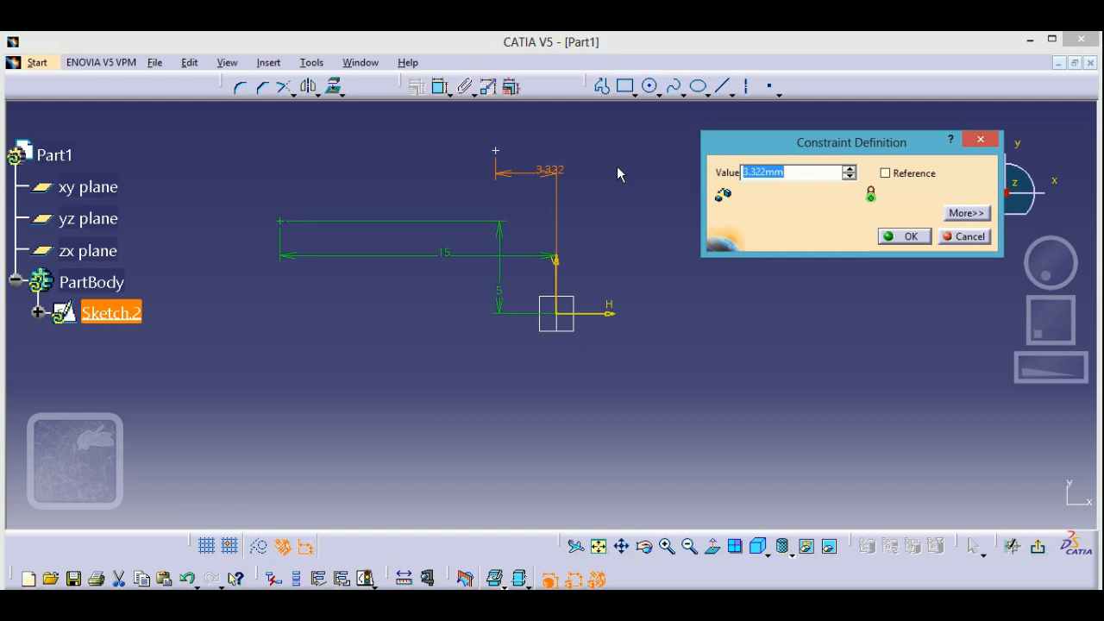
type("3")
key("BackSpace")
type("4")
key("Return")
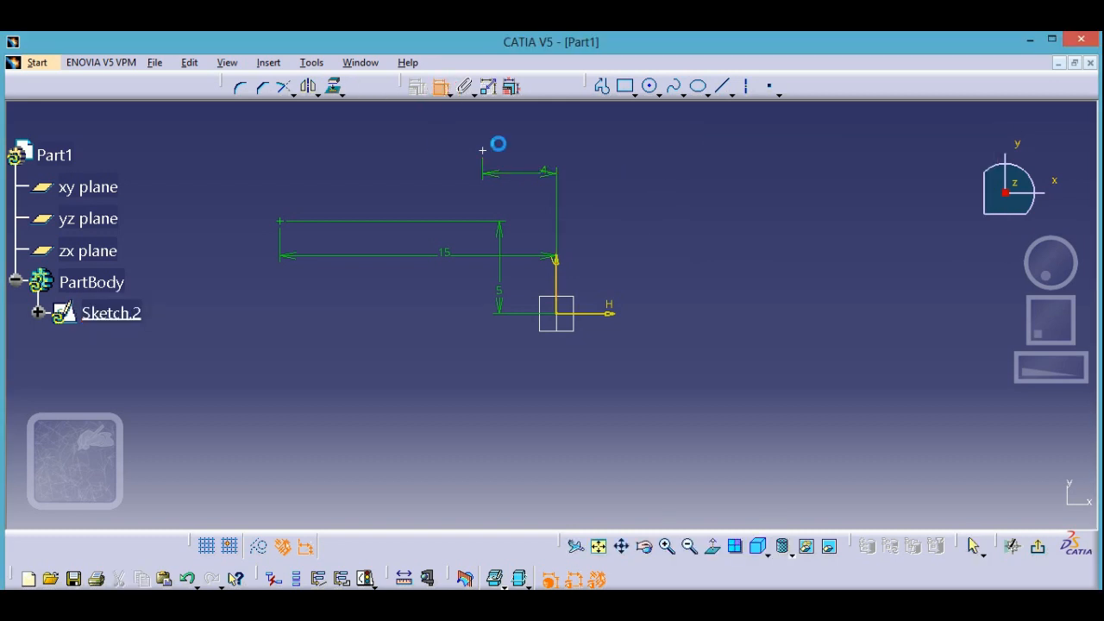
Constrain the second point 9 mm from the horizontal axis.
left_click(483, 151)
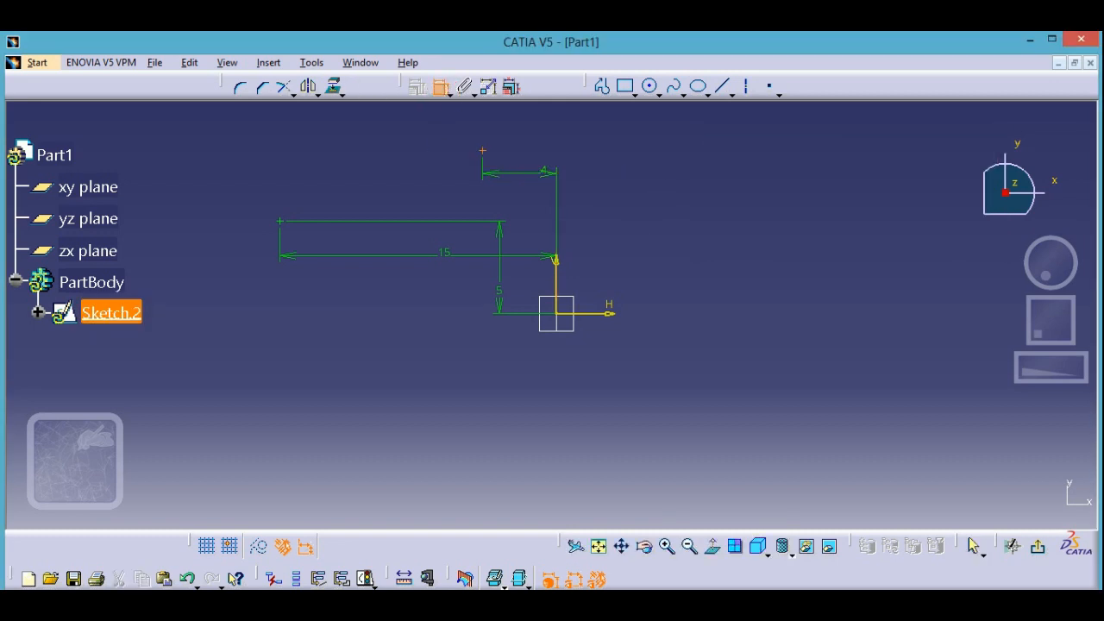
left_click(599, 313)
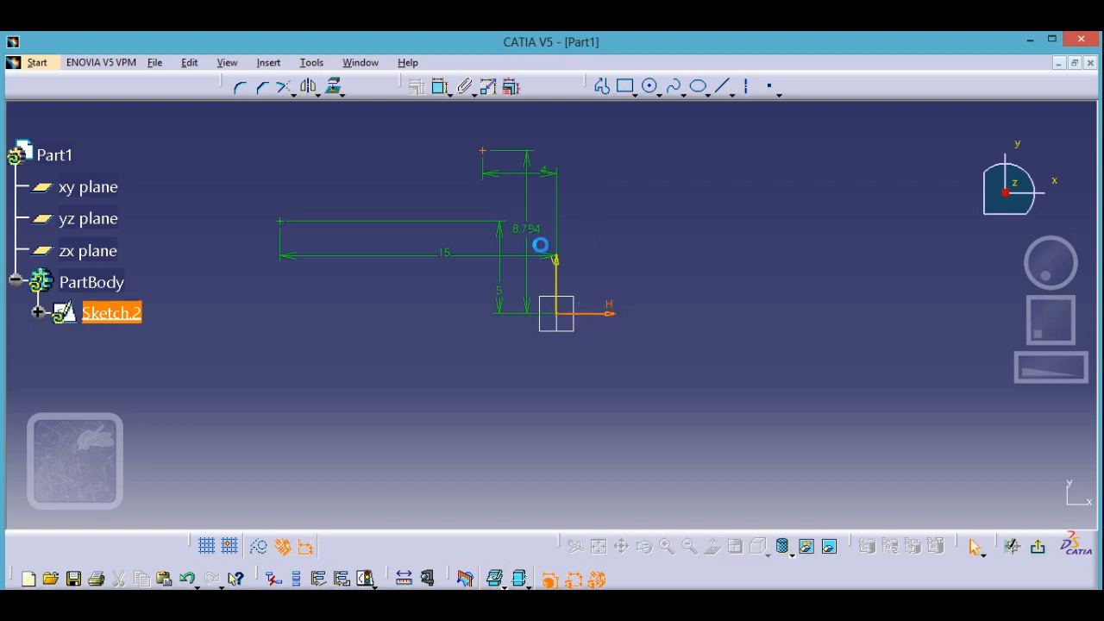
double_click(547, 242)
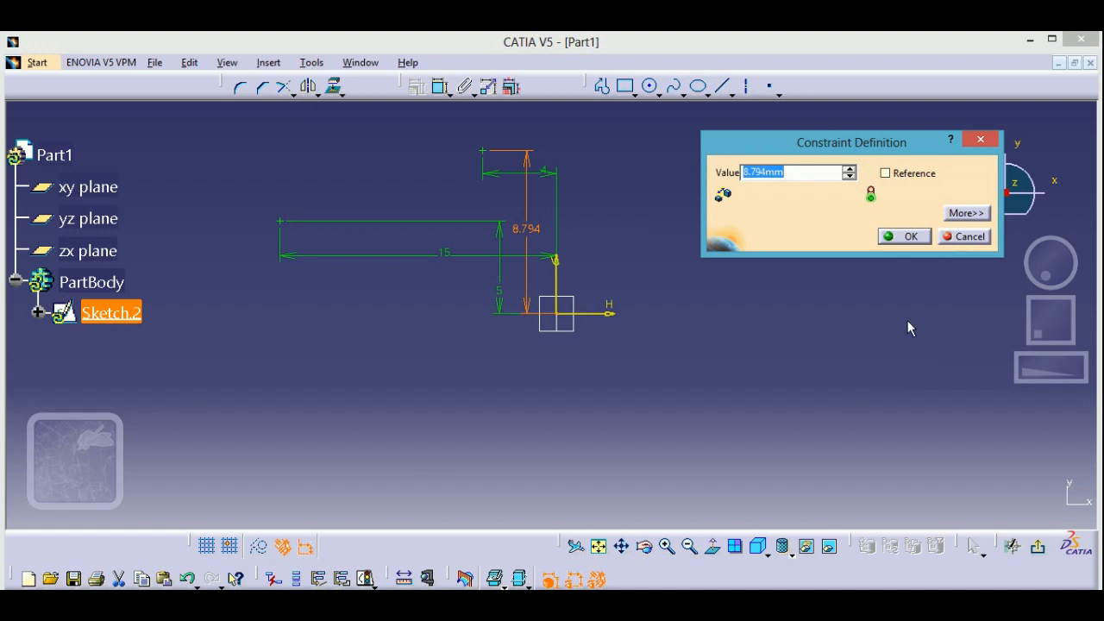
type("9")
key("Return")
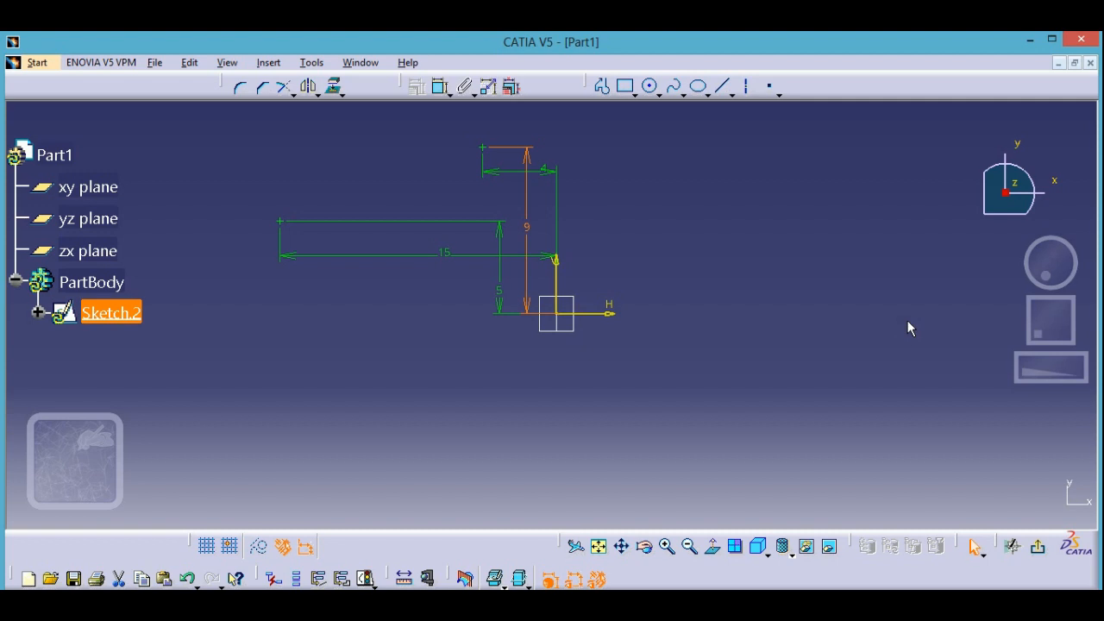
Place a third point to the upper right of the origin and constrain it 5 mm from the vertical axis.
left_click(768, 86)
left_click(637, 232)
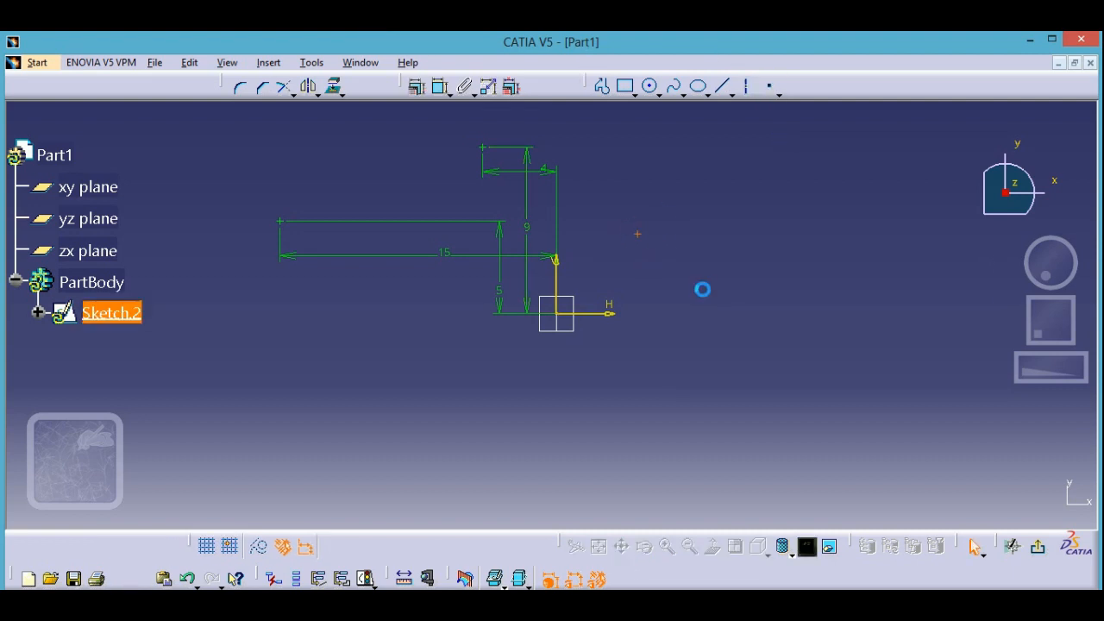
left_click(639, 234)
left_click(556, 288)
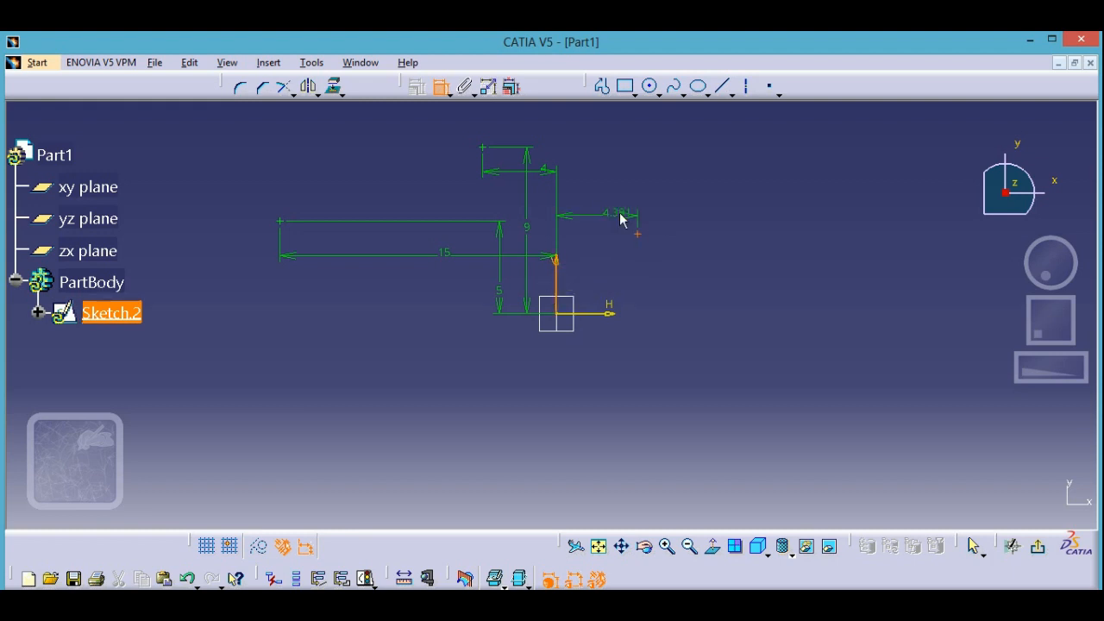
left_click(608, 204)
double_click(609, 202)
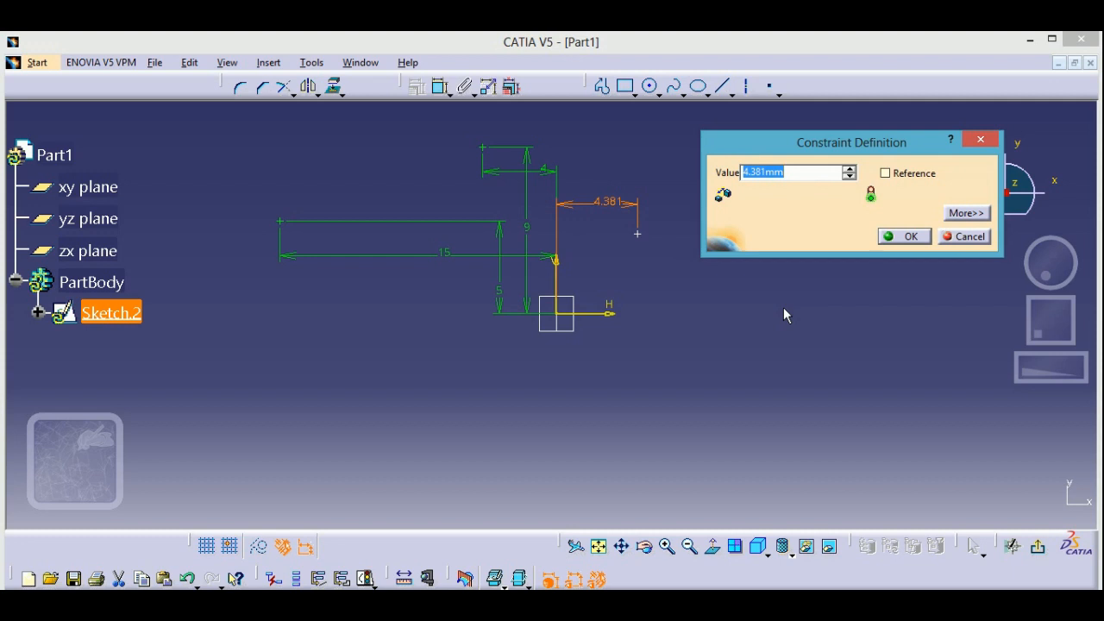
type("5")
key("Return")
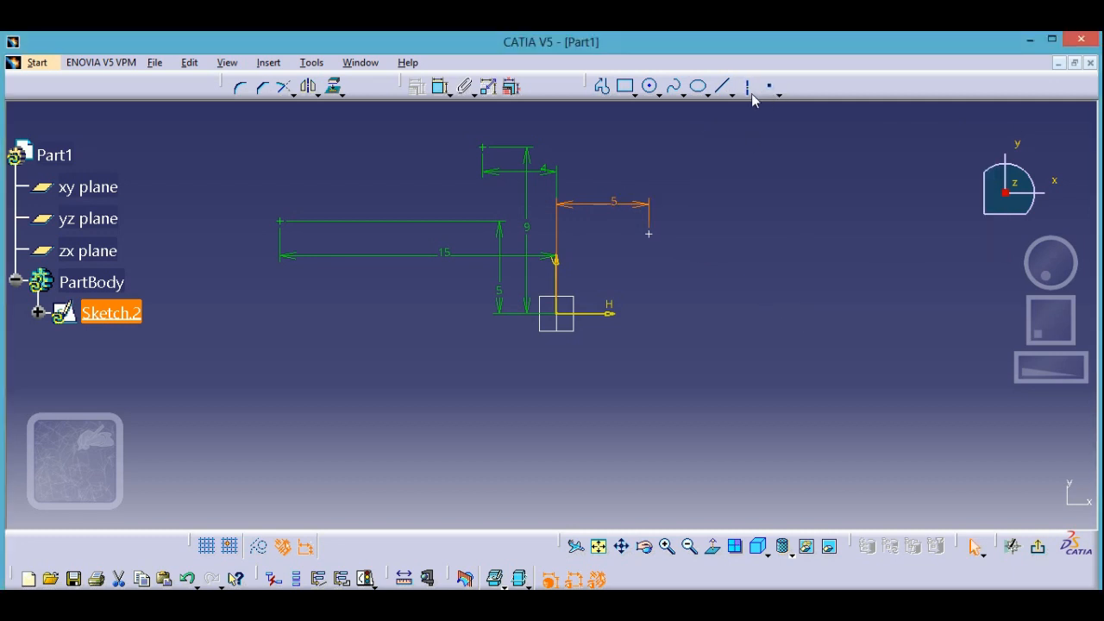
left_click(443, 88)
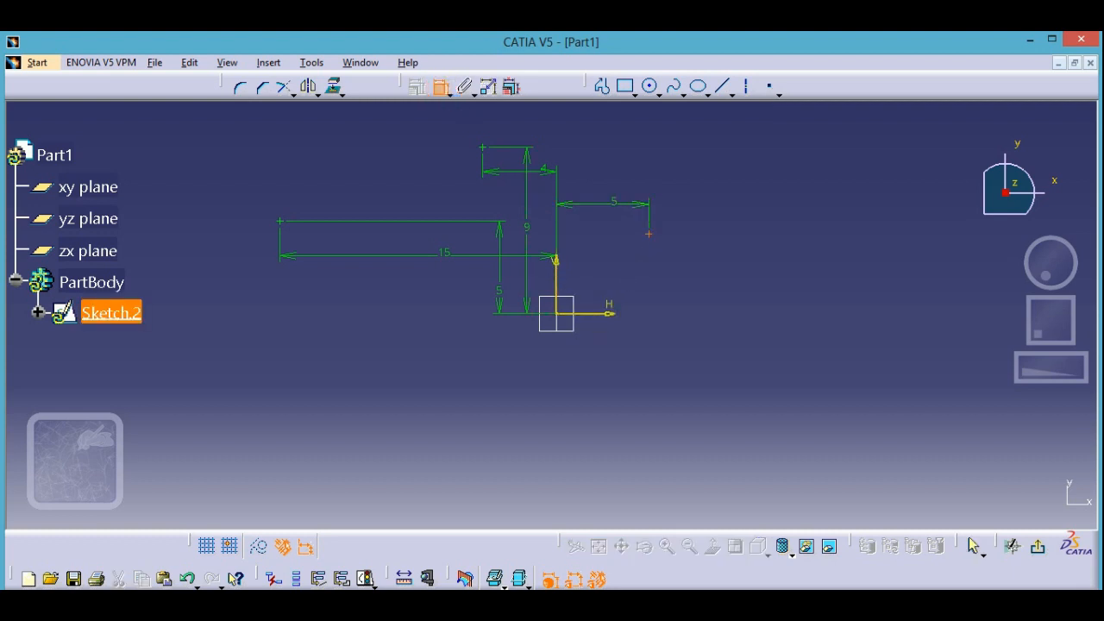
left_click(555, 266)
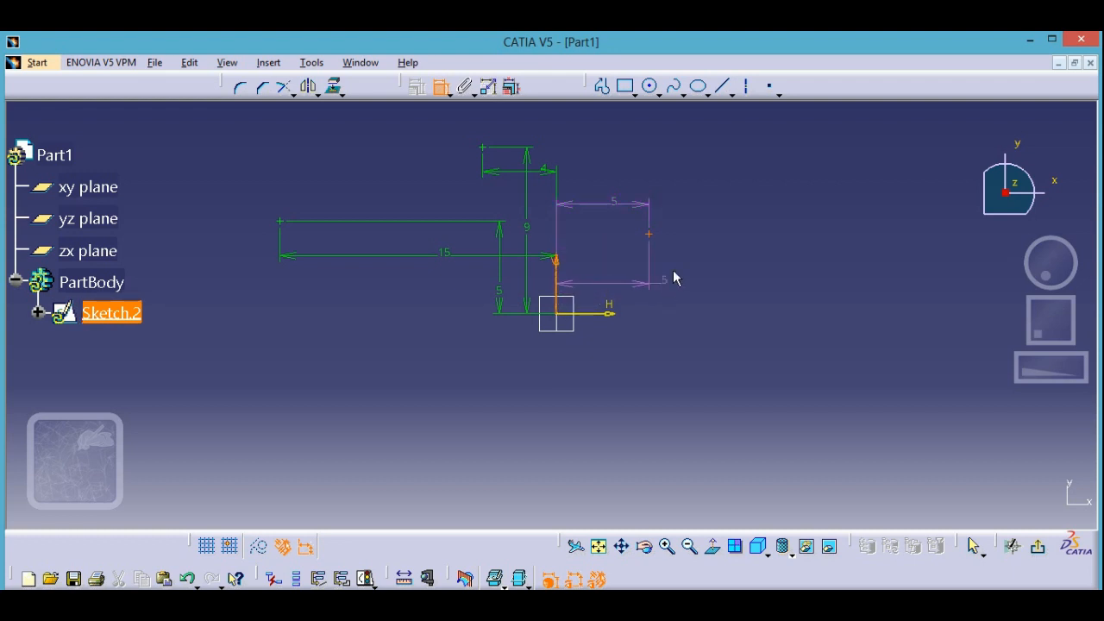
left_click(614, 278)
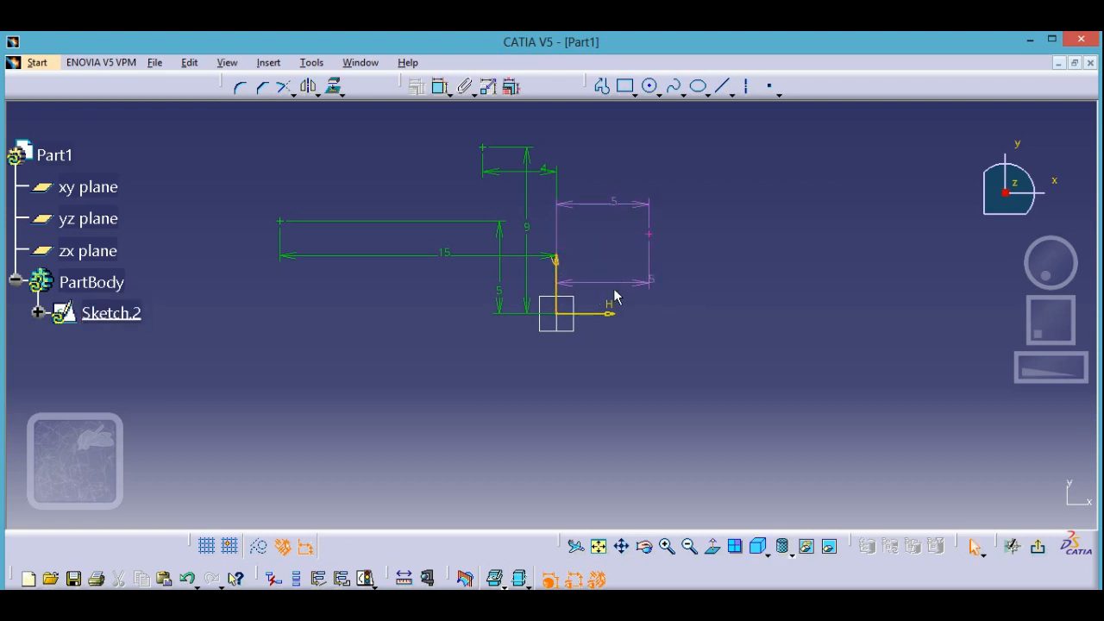
right_click(635, 282)
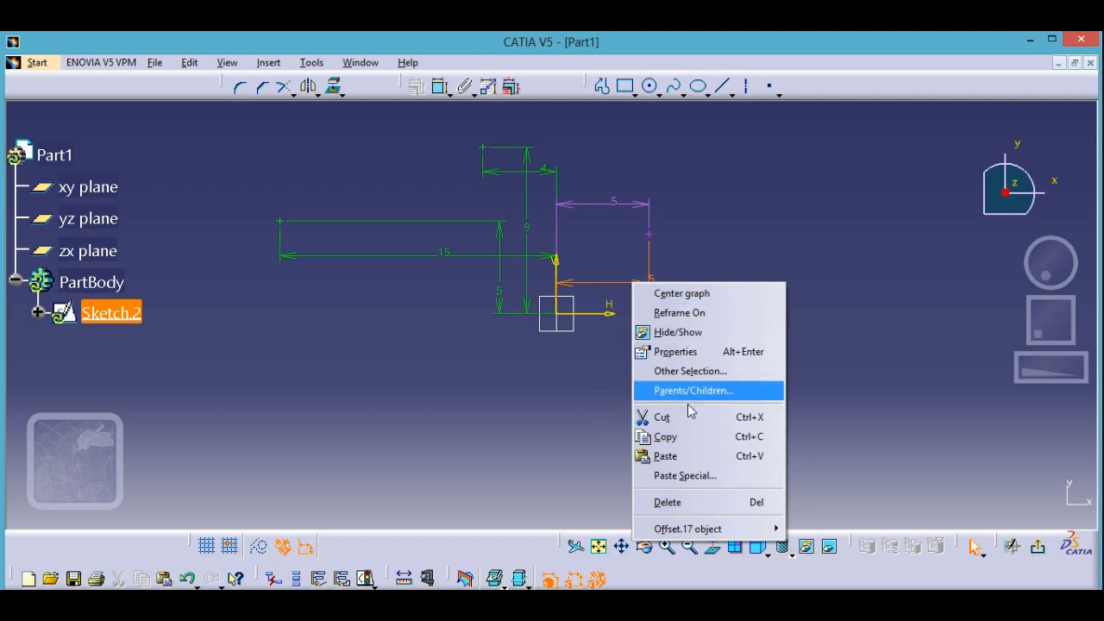
left_click(674, 503)
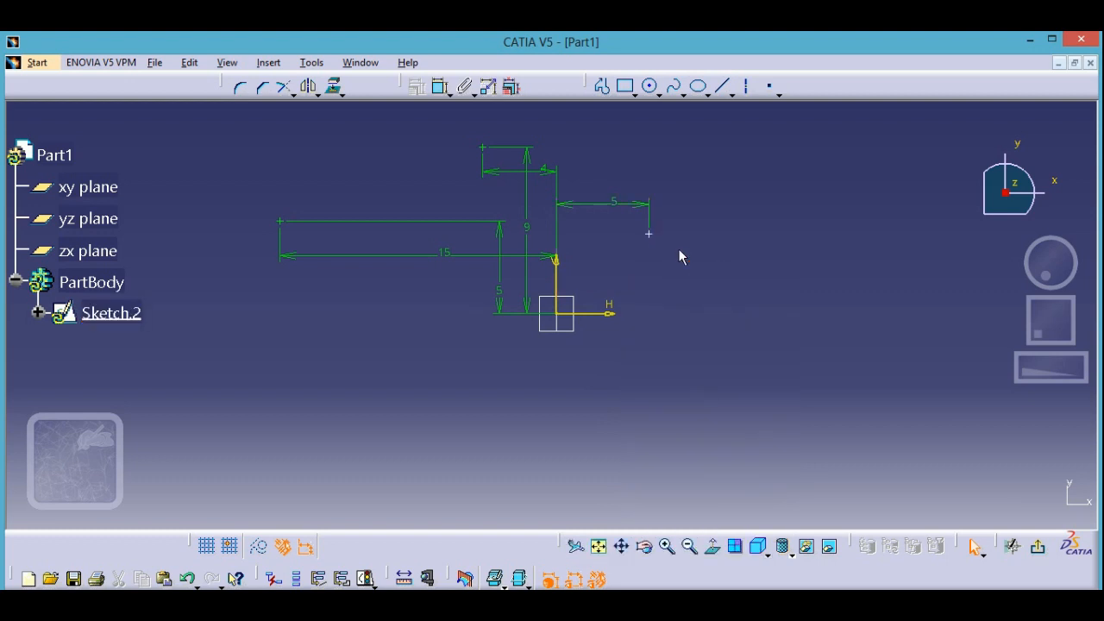
Constrain the third point 5 mm from the horizontal axis.
left_click(441, 86)
left_click(649, 234)
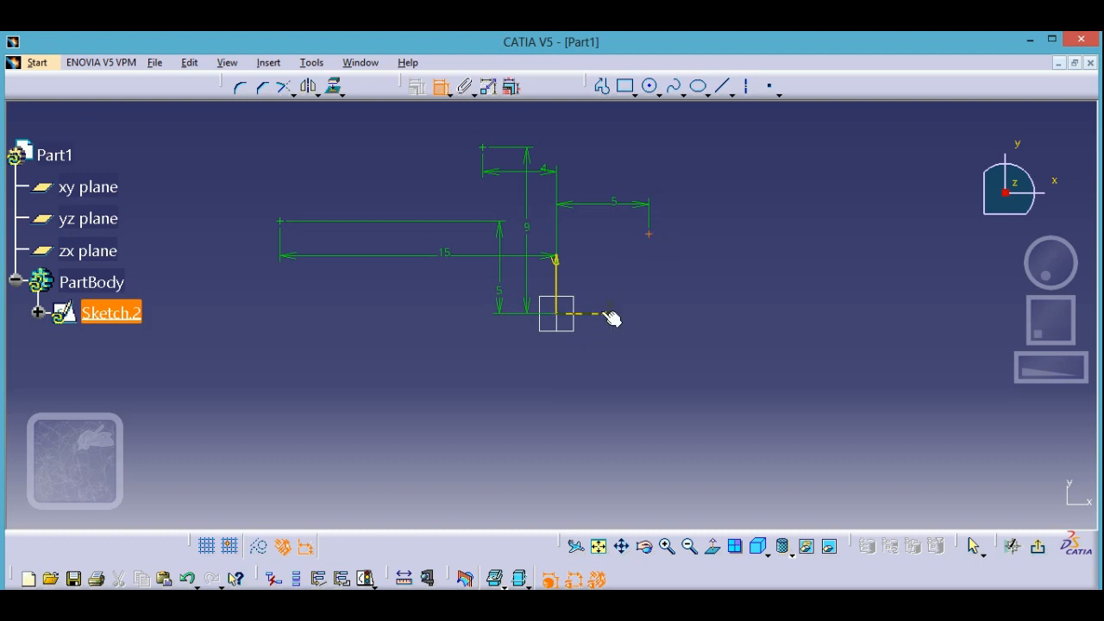
left_click(603, 314)
left_click(660, 289)
double_click(673, 276)
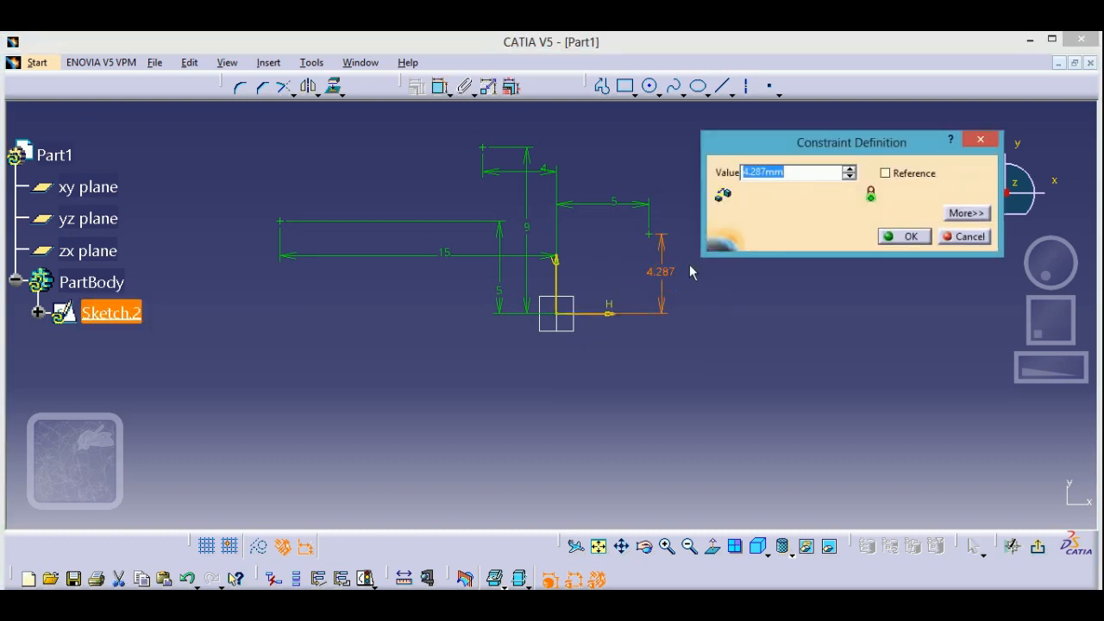
type("5")
key("Return")
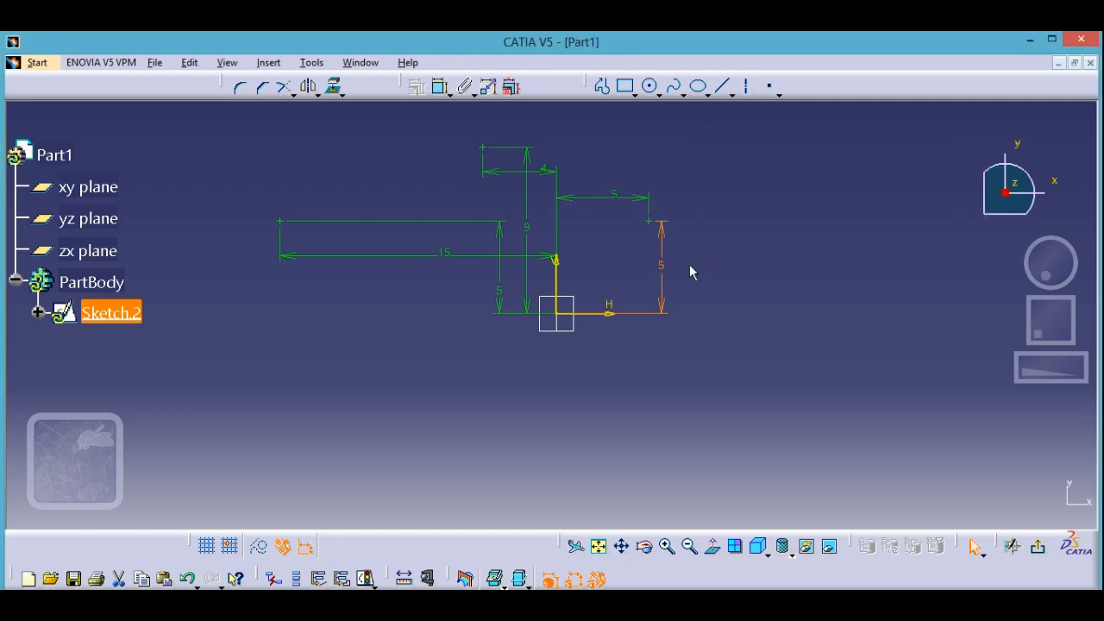
left_click(784, 255)
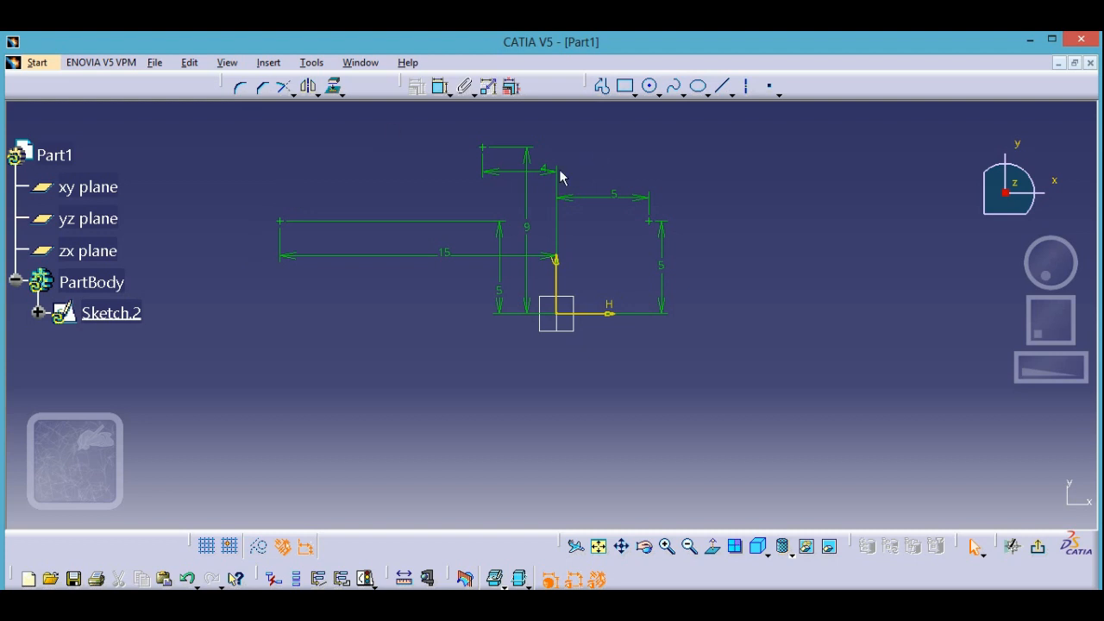
left_click(676, 86)
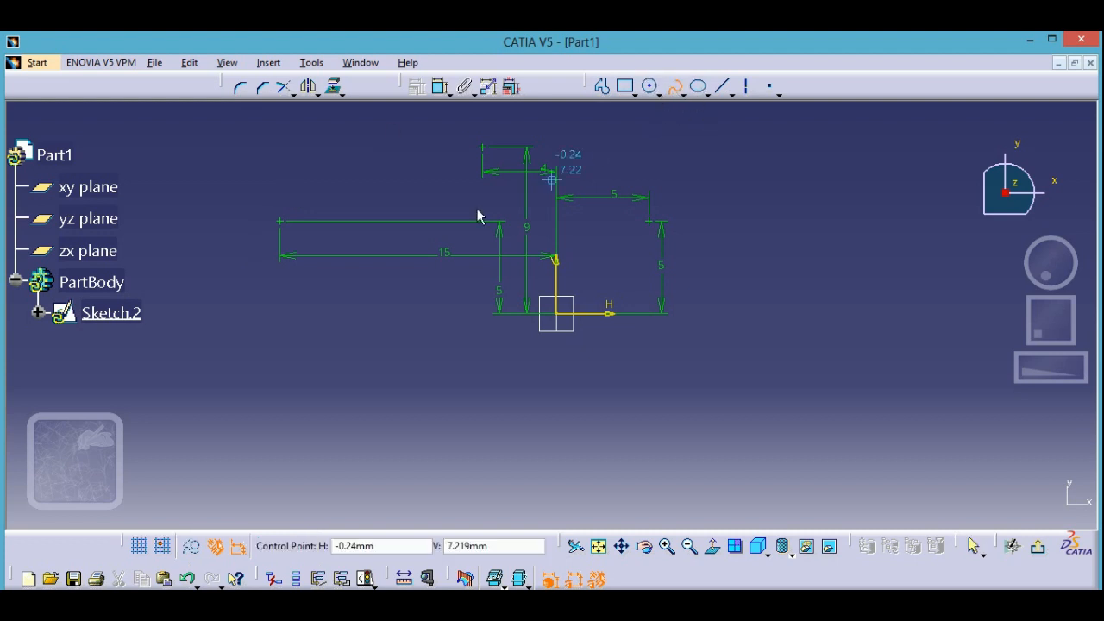
left_click(279, 221)
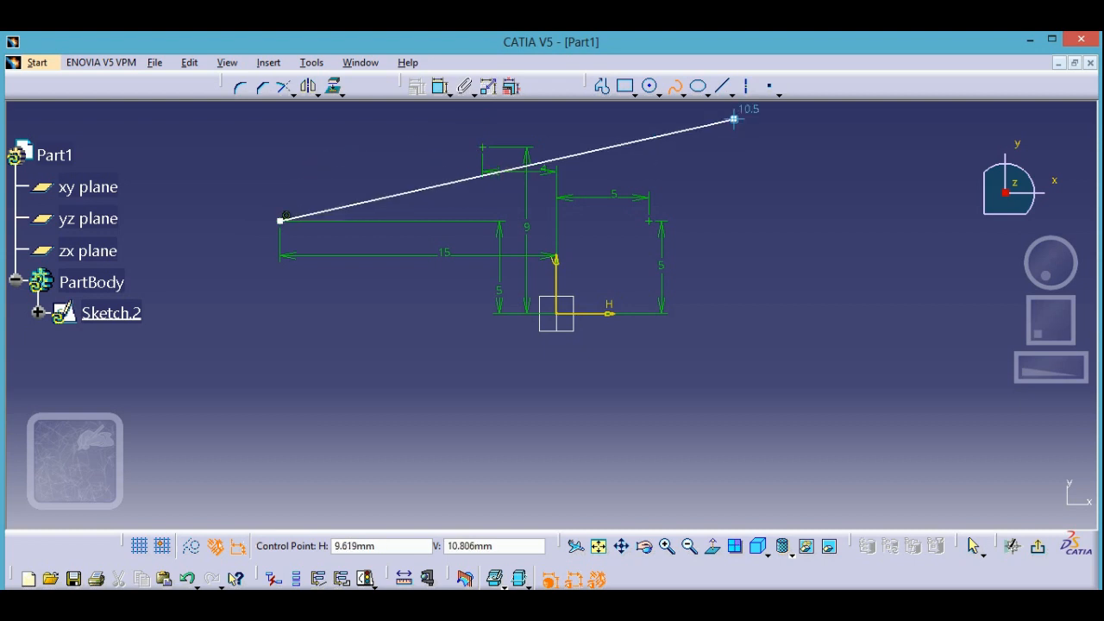
left_click(675, 86)
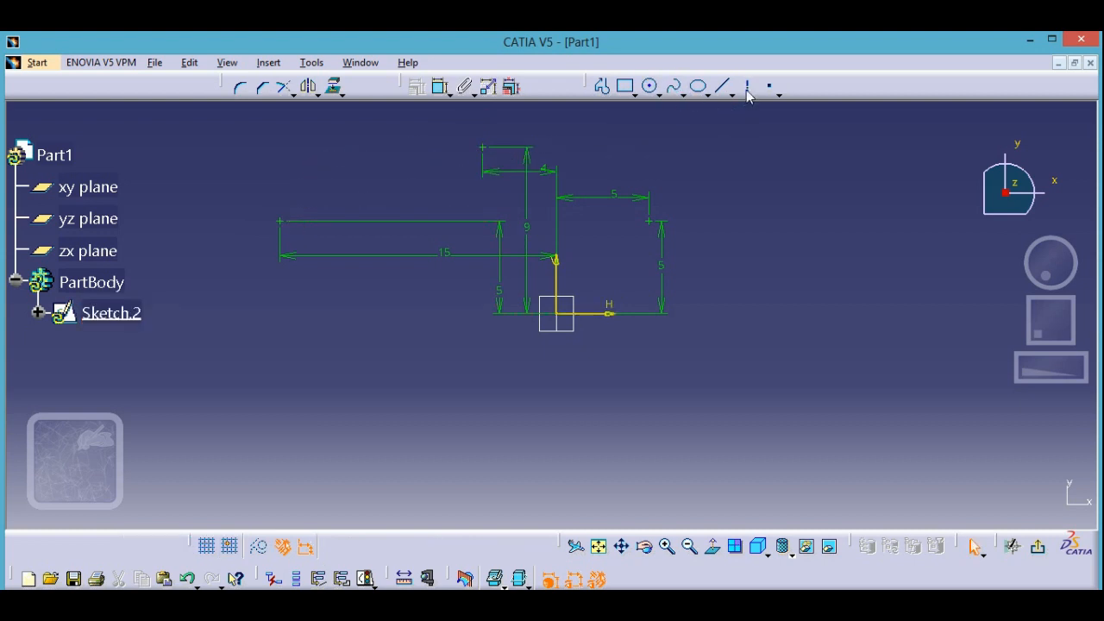
left_click(676, 86)
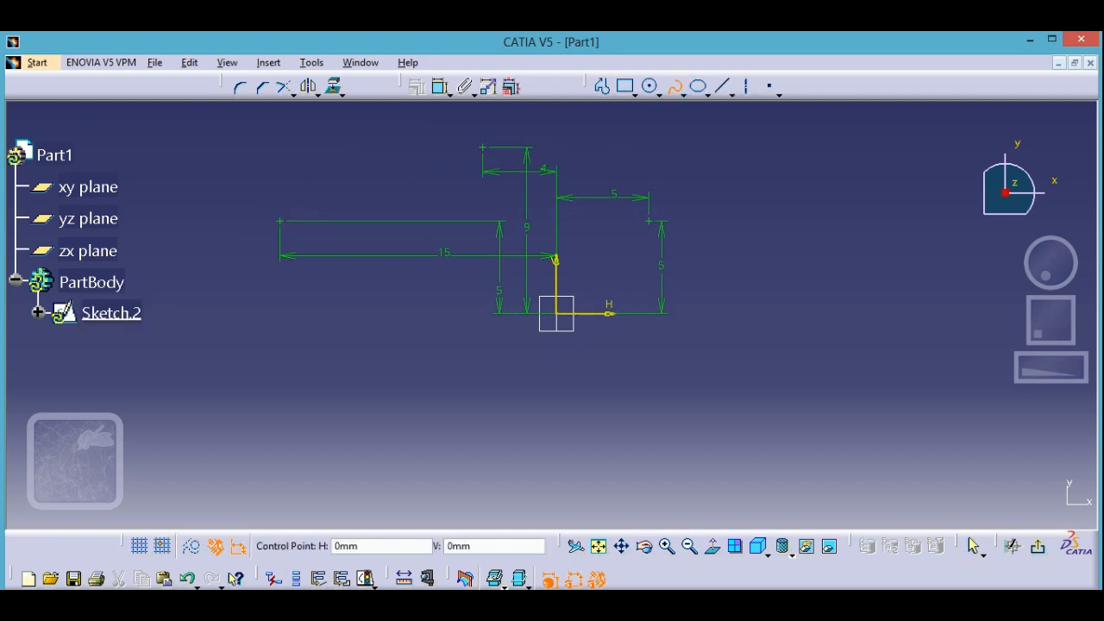
left_click(289, 229)
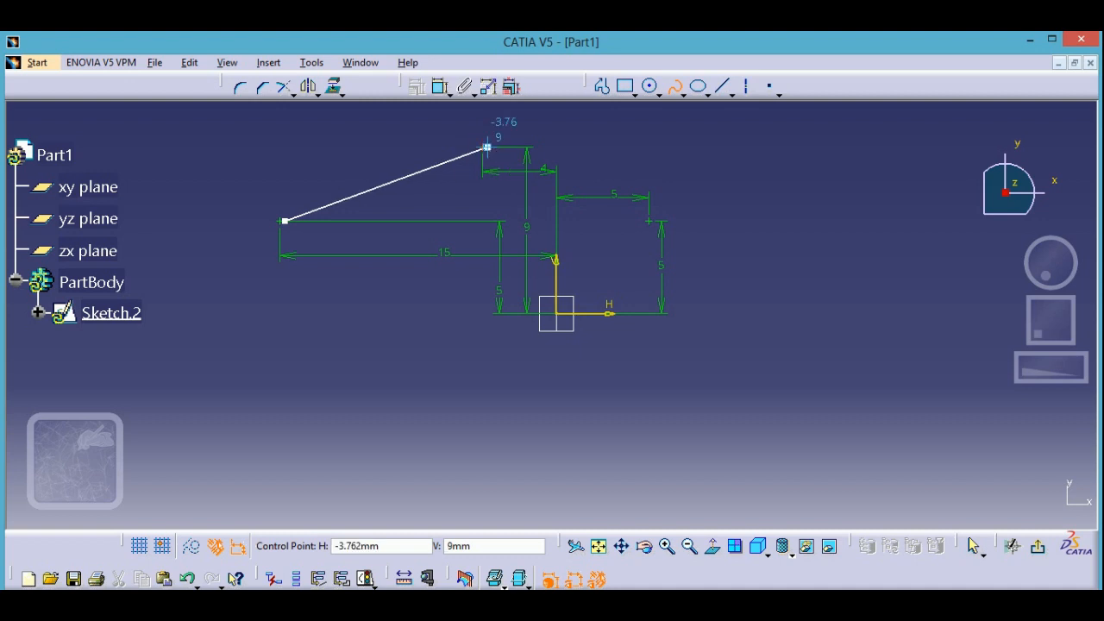
left_click(487, 149)
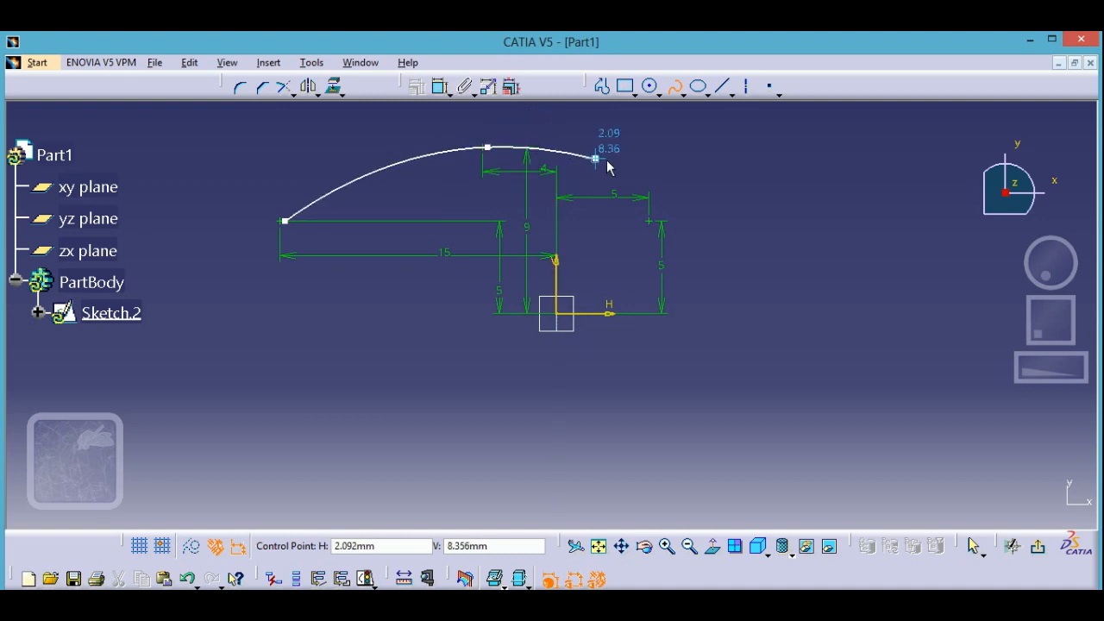
key("ctrl+z")
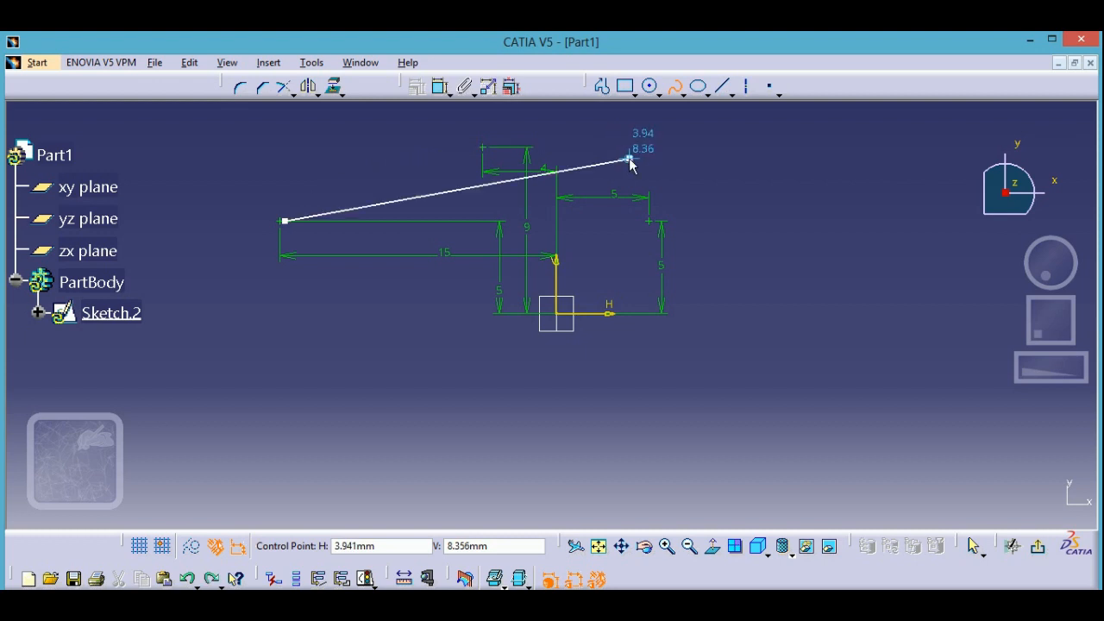
key("ctrl+z")
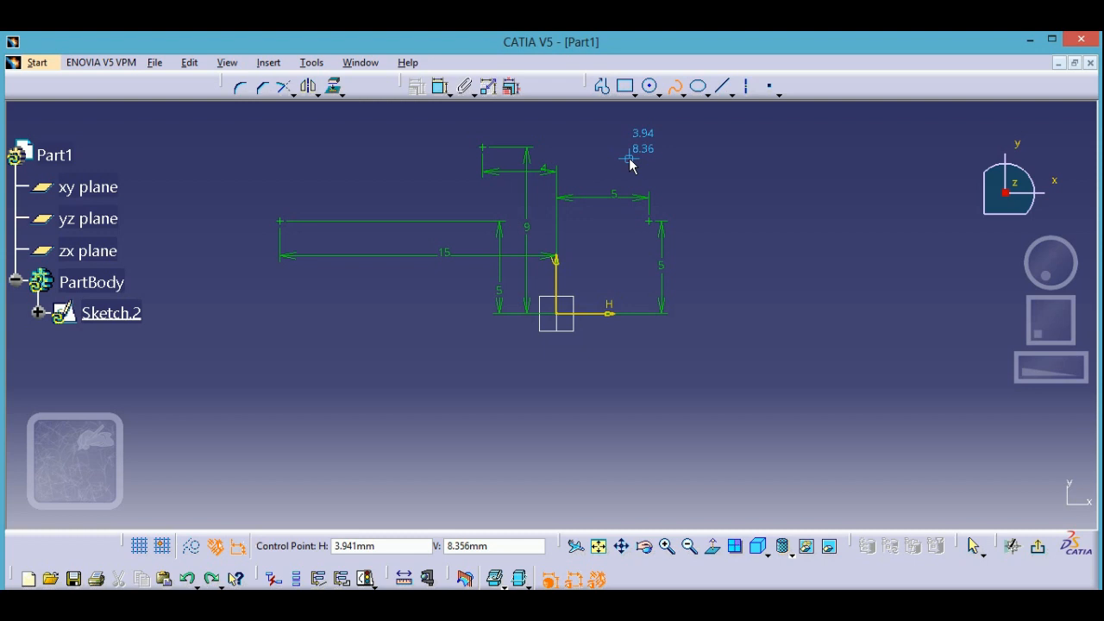
Draw a spline through the three dimensioned points from left to right, snapping each control point to its sketch point.
left_click(284, 223)
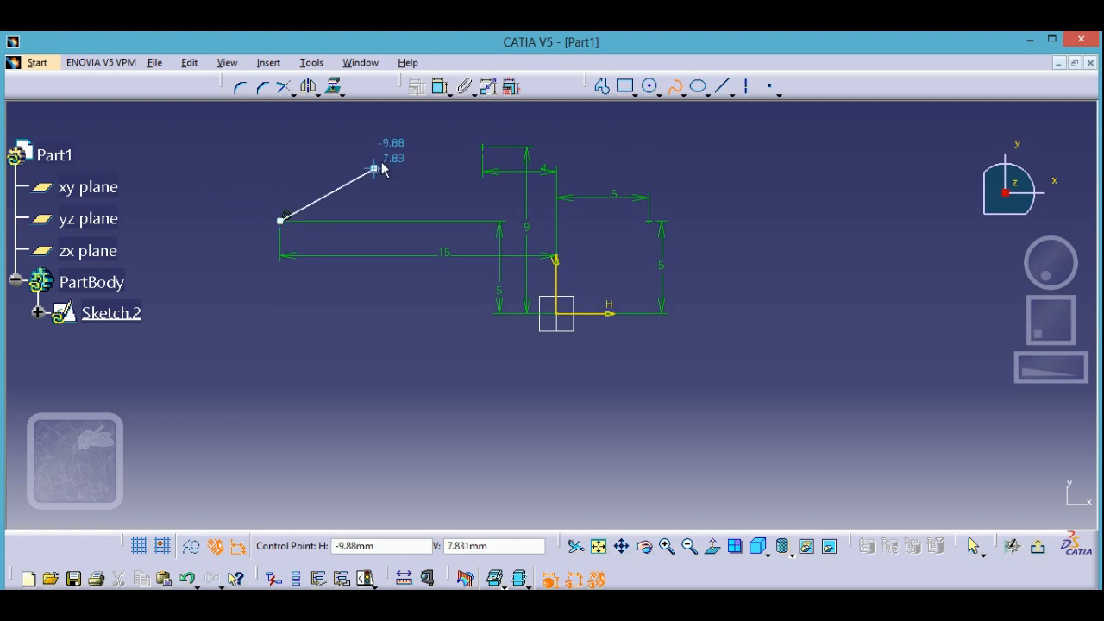
left_click(487, 148)
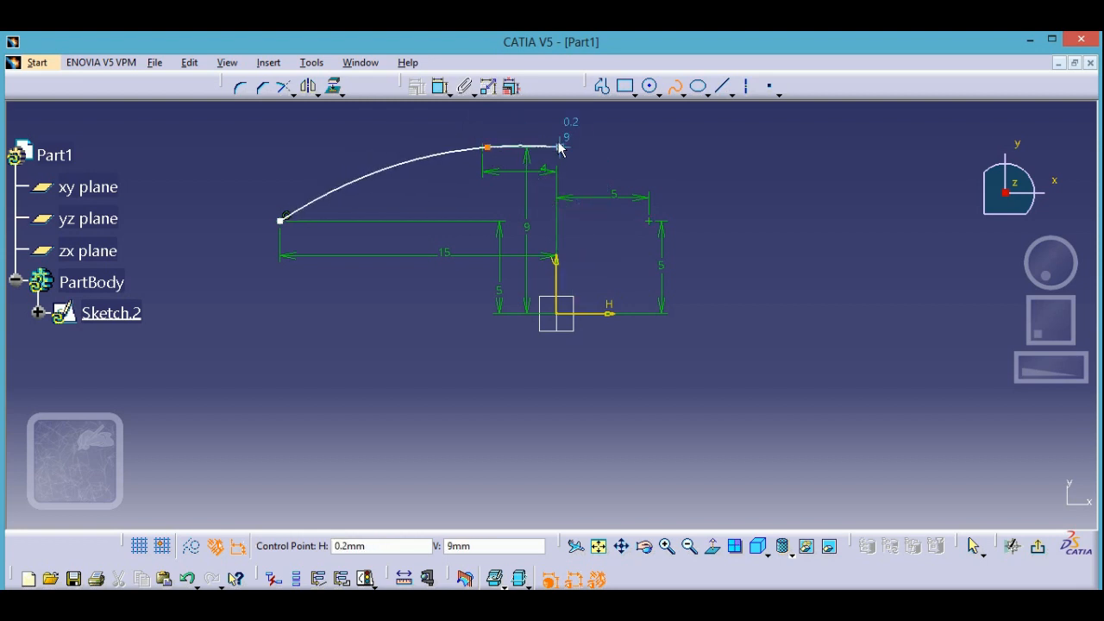
key("ctrl+z")
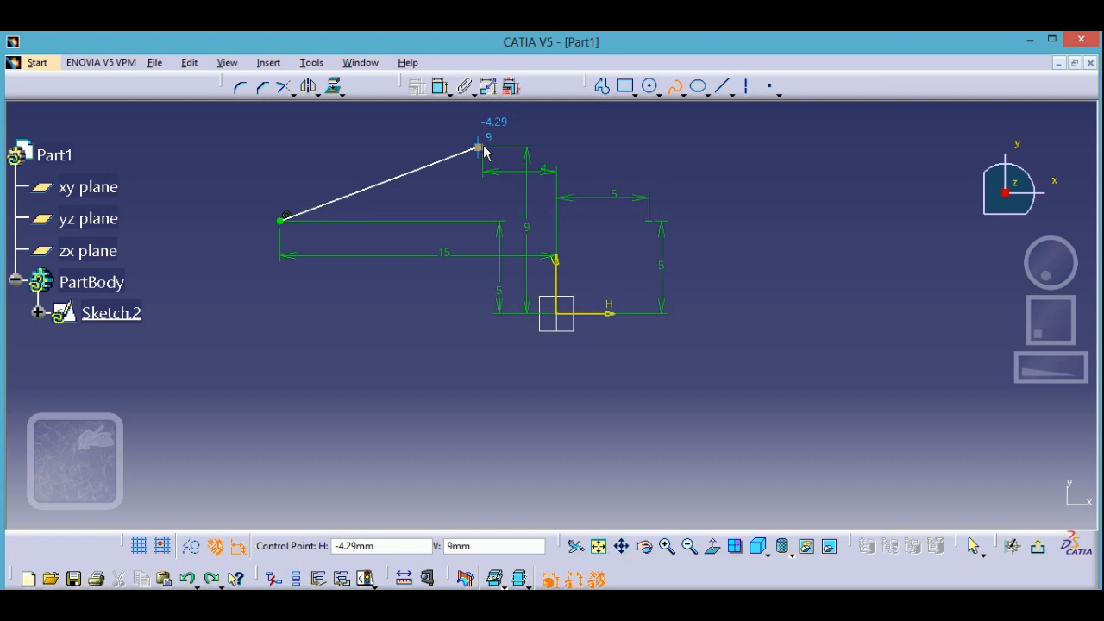
left_click(480, 146)
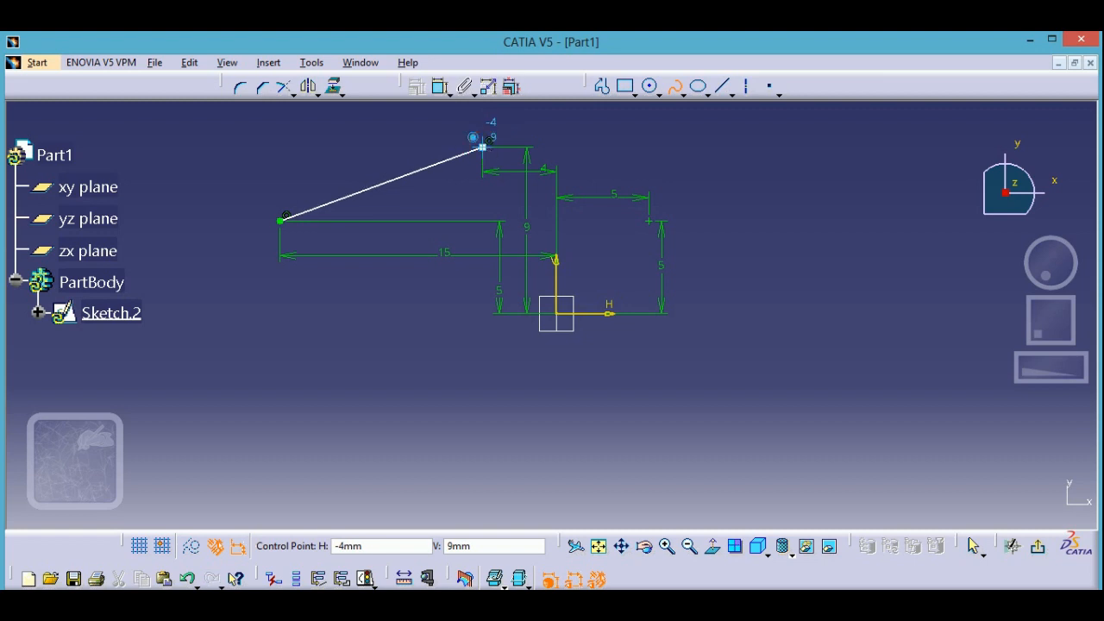
left_click(648, 221)
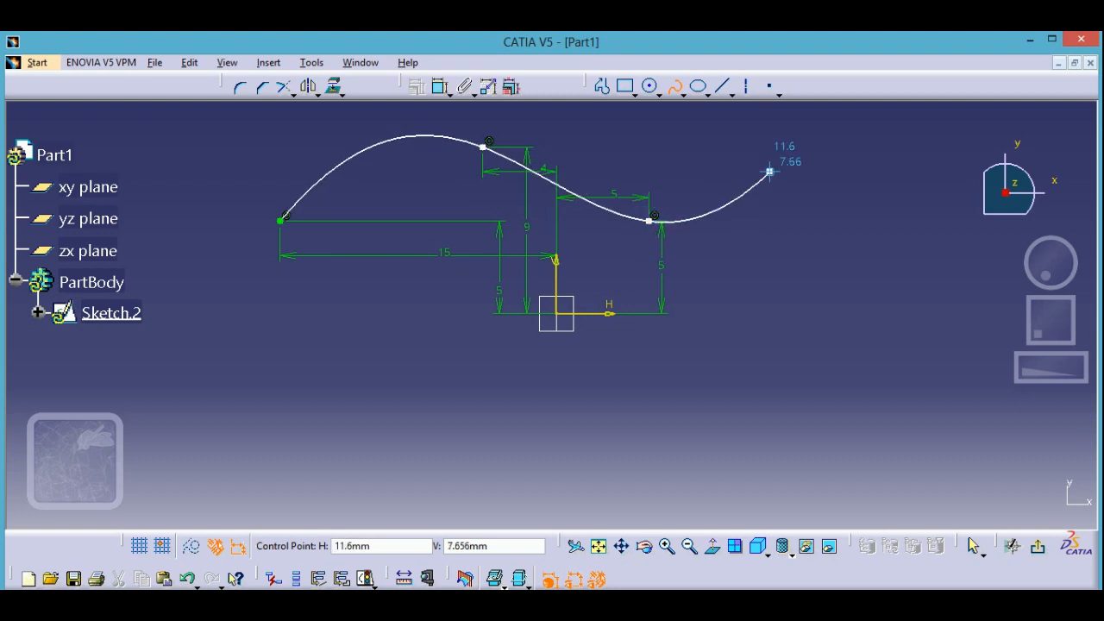
left_click(675, 87)
left_click(684, 164)
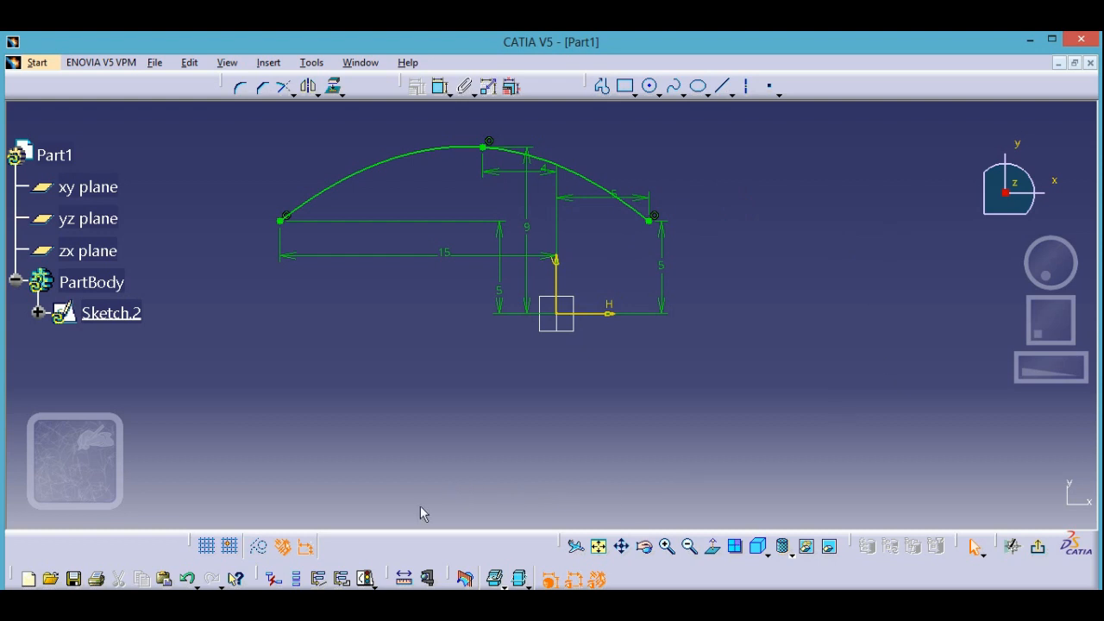
Check the sketch solving status and close the report.
left_click(365, 577)
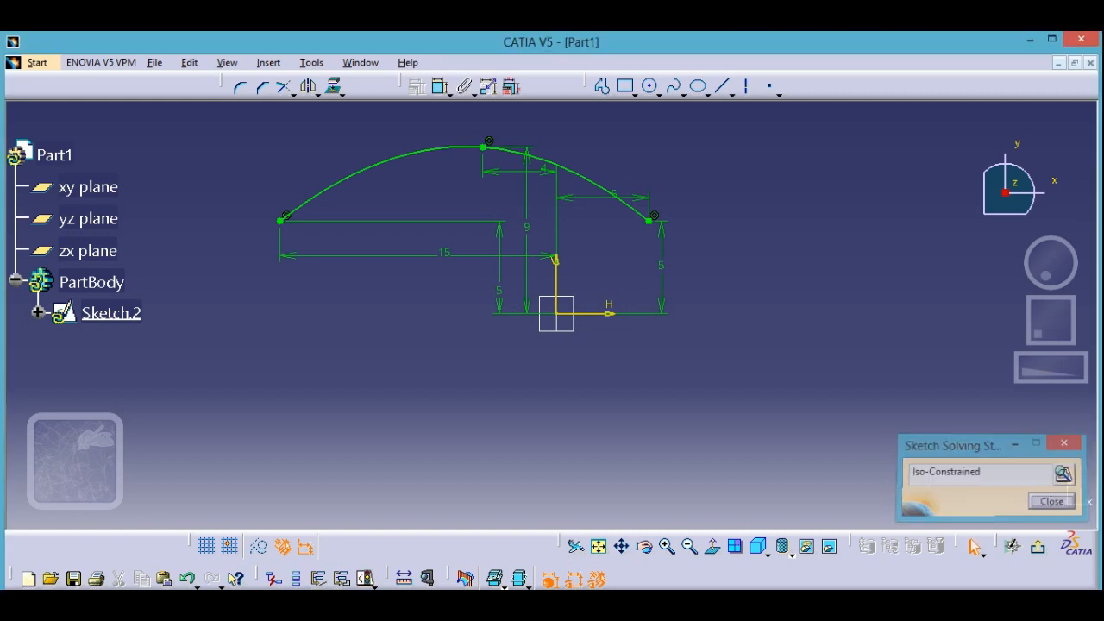
left_click(1065, 442)
left_click(840, 297)
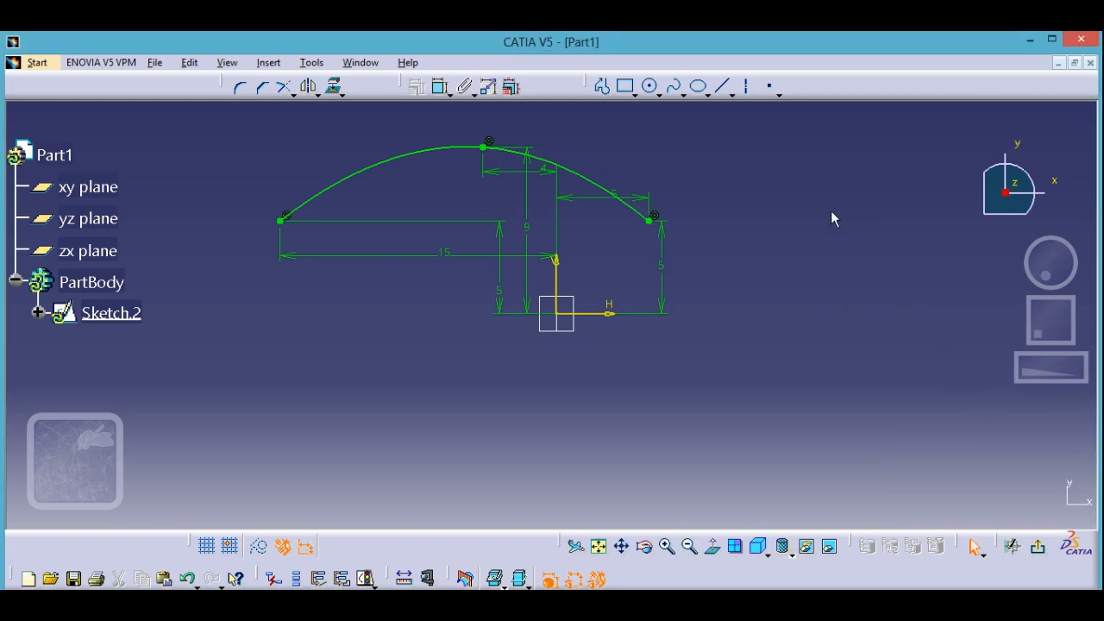
Undo the three-point spline and both distance constraints on the third point.
key("ctrl+z")
key("ctrl+z")
key("ctrl+z")
key("ctrl+z")
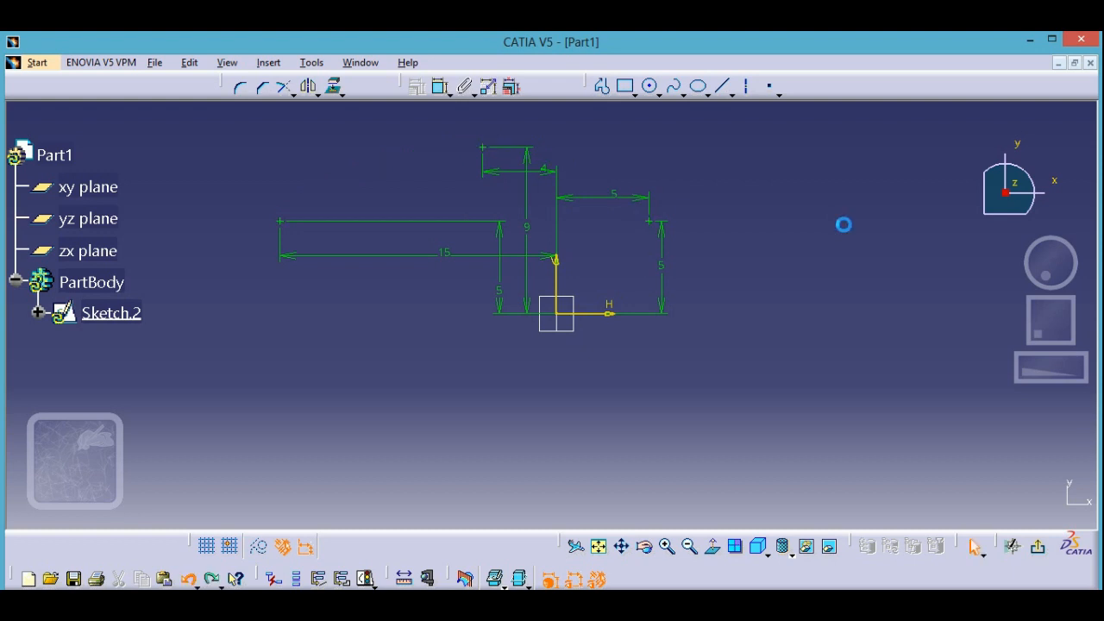
key("ctrl+z")
key("ctrl+z")
key("ctrl+z")
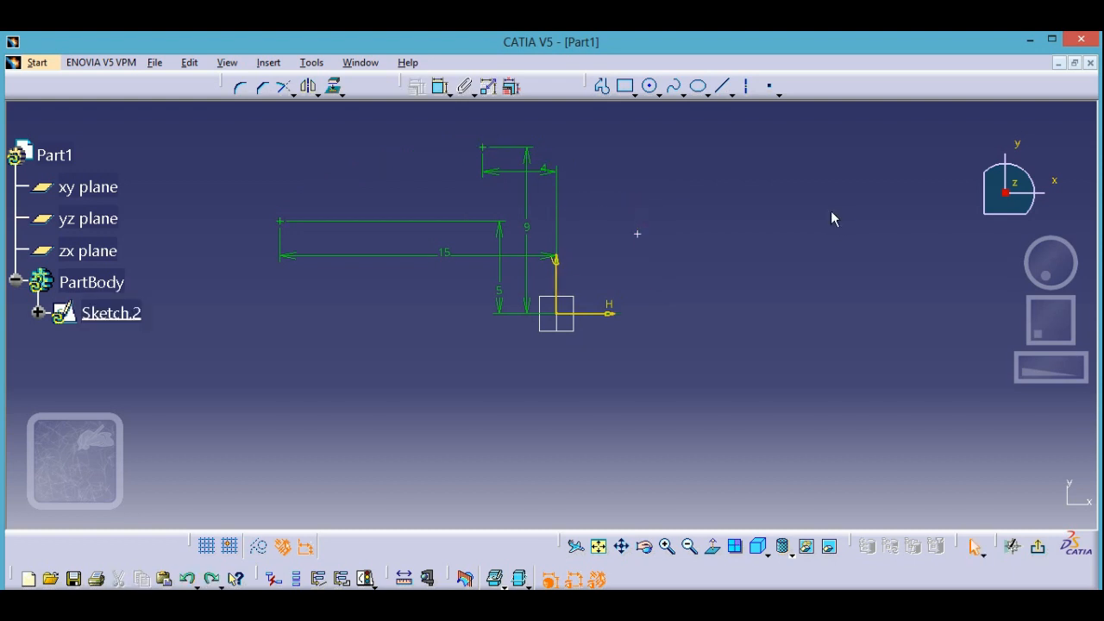
Undo the remaining sketch points and their distance constraints until the sketch is empty.
key("ctrl+z")
key("ctrl+z")
key("ctrl+z")
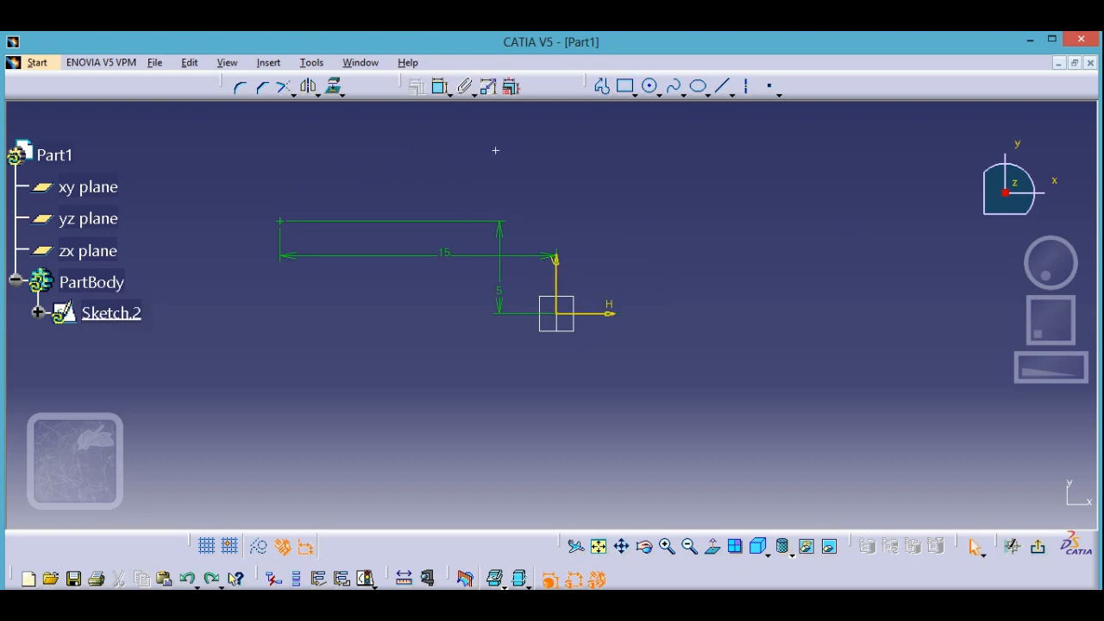
key("ctrl+z")
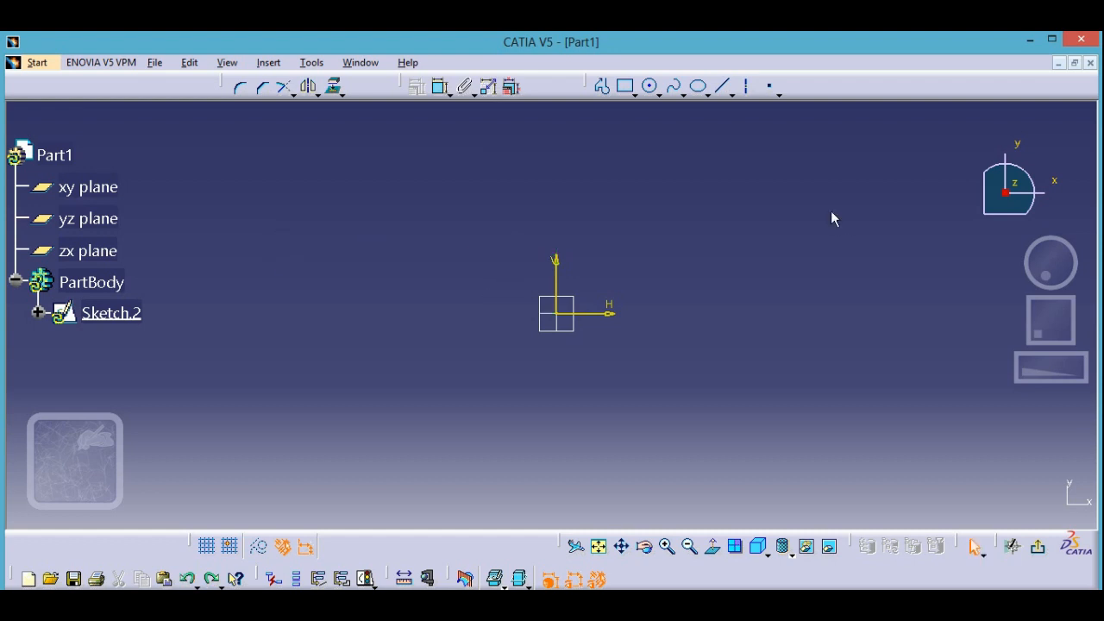
Draw an open five-point spline clockwise around the origin, leaving its start and end points apart on the negative-H side.
left_click(675, 86)
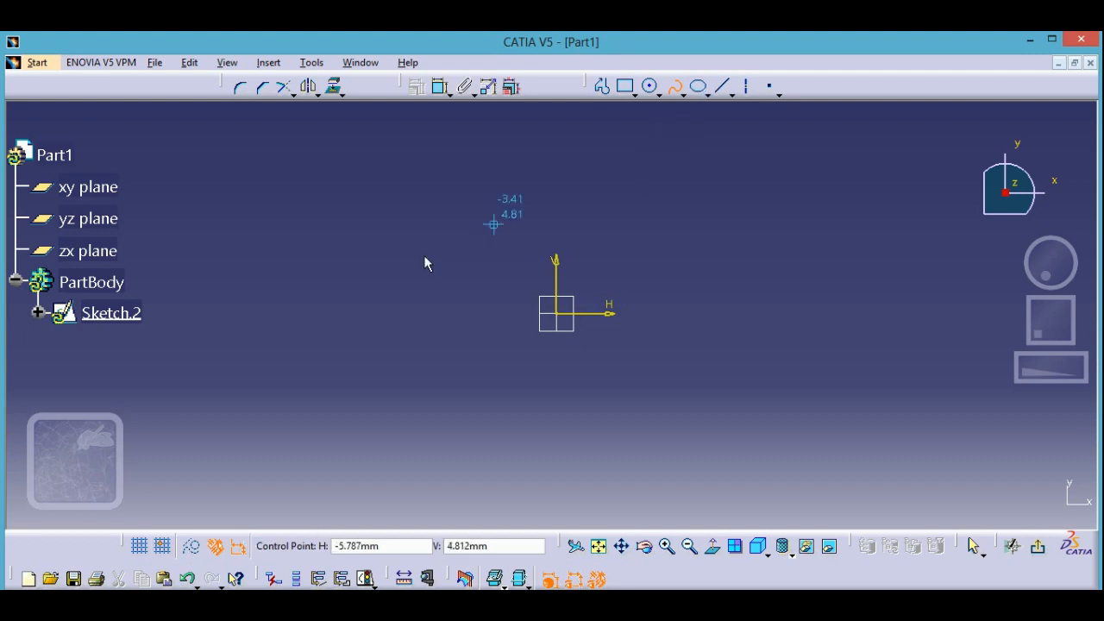
left_click(309, 276)
left_click(617, 179)
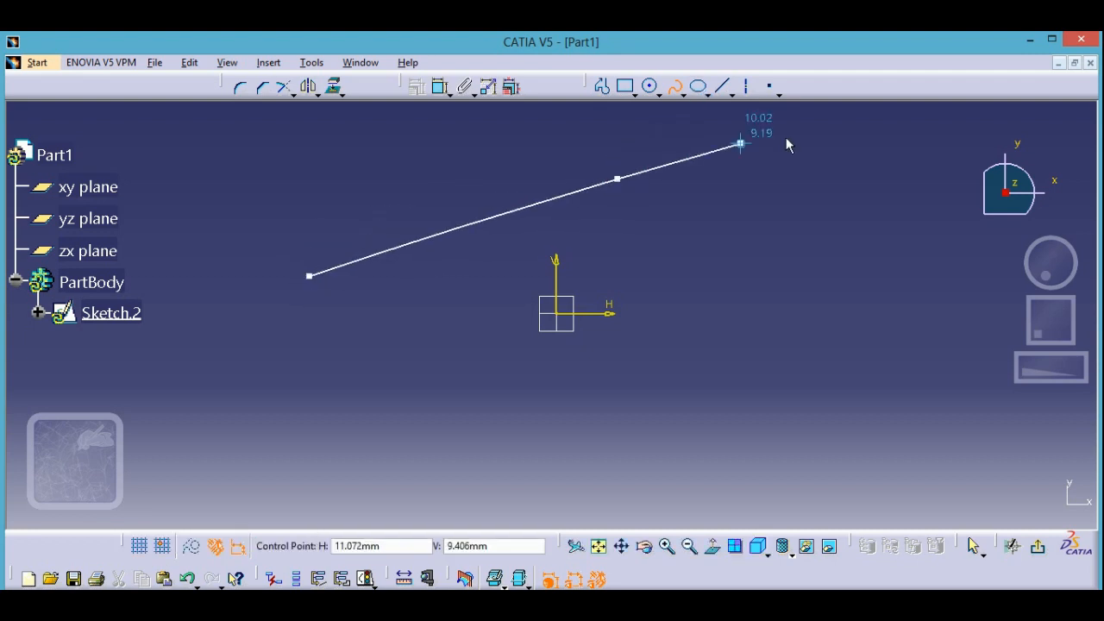
left_click(881, 218)
left_click(644, 400)
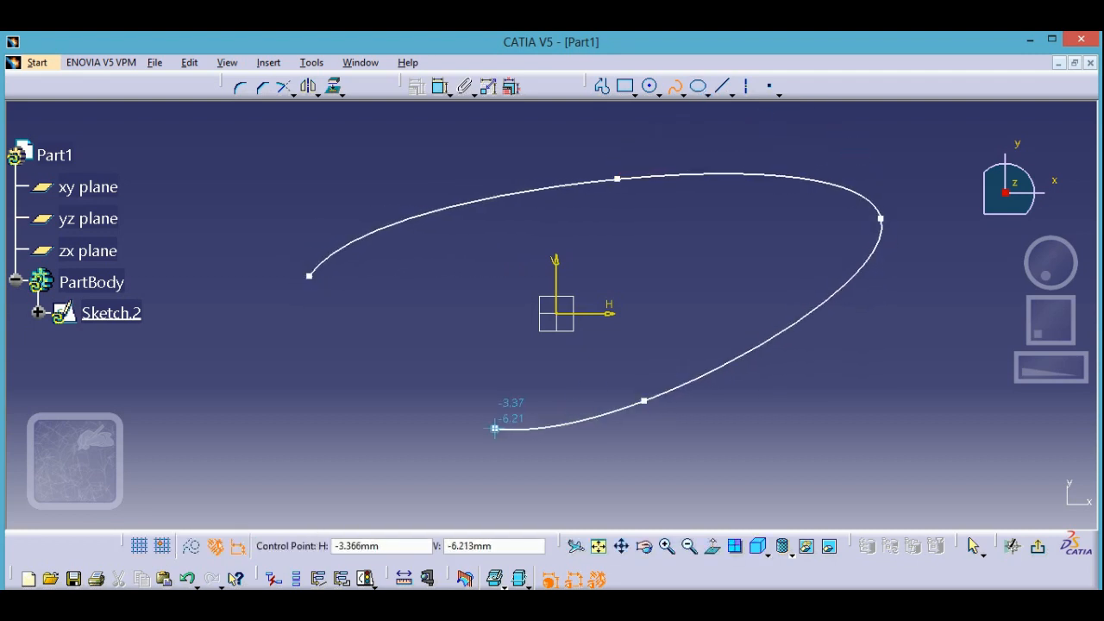
left_click(399, 418)
left_click(674, 92)
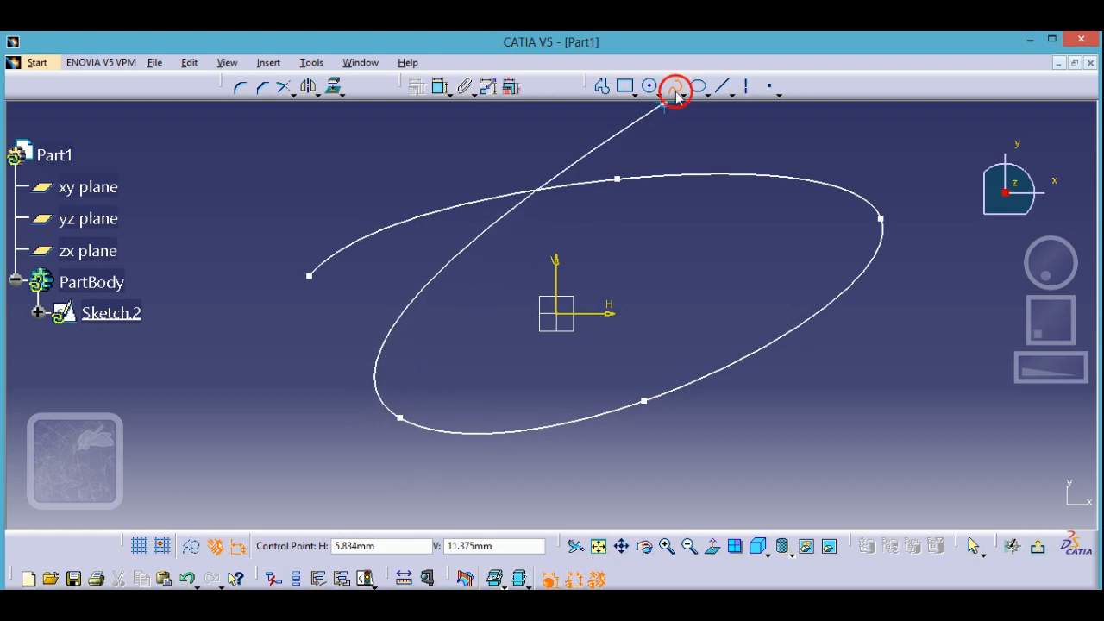
left_click(698, 193)
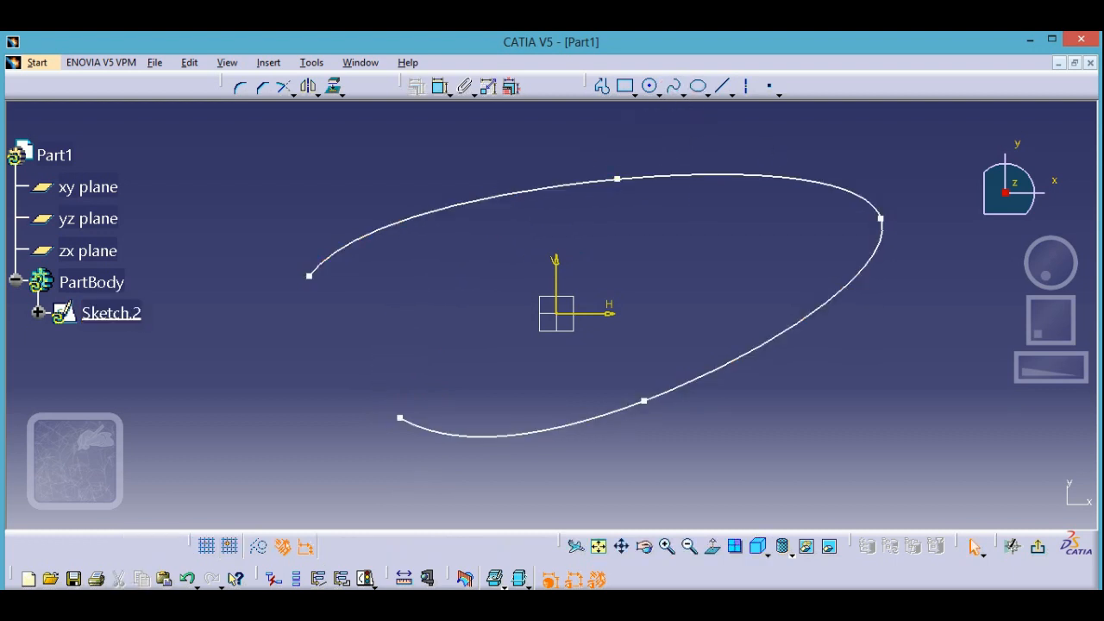
Connect the spline's two open ends with a Connect curve, from the lower endpoint to the upper one.
left_click(708, 93)
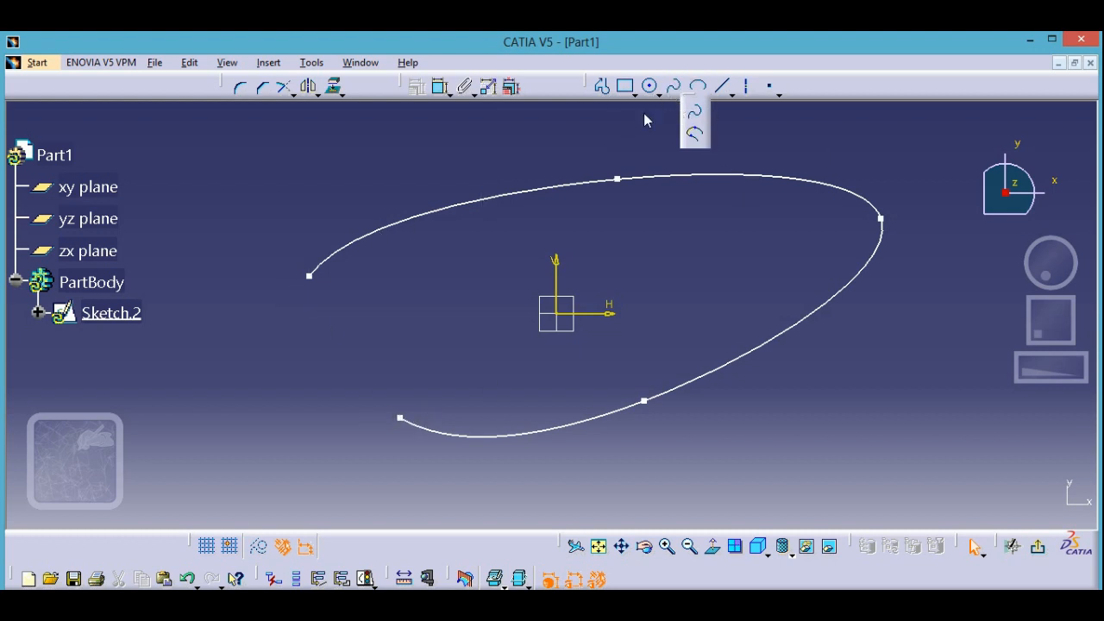
left_click(695, 135)
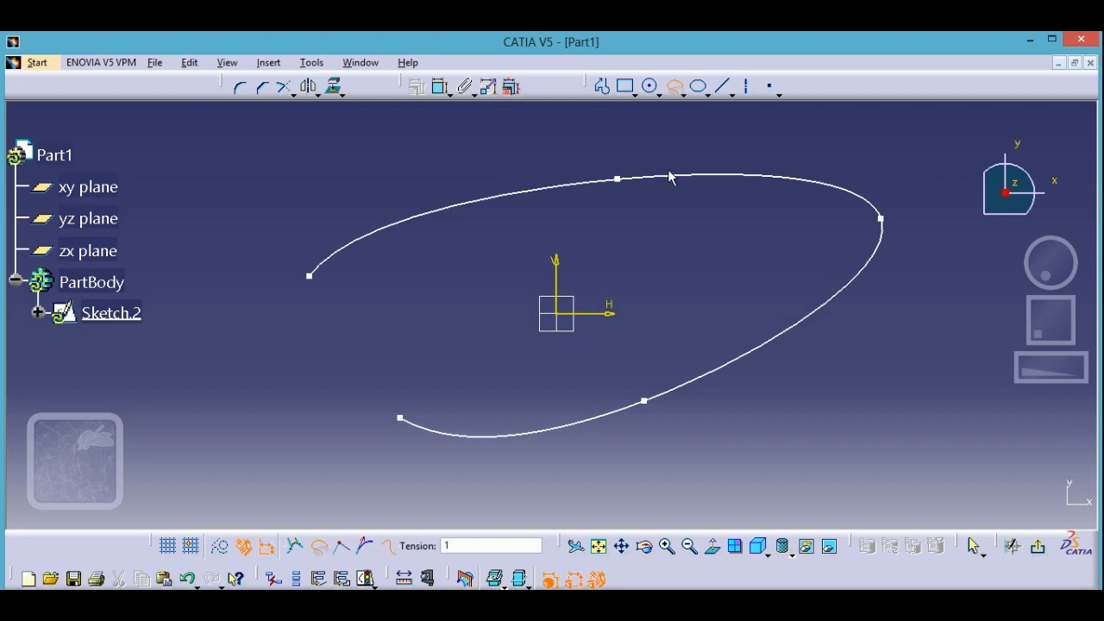
left_click(400, 419)
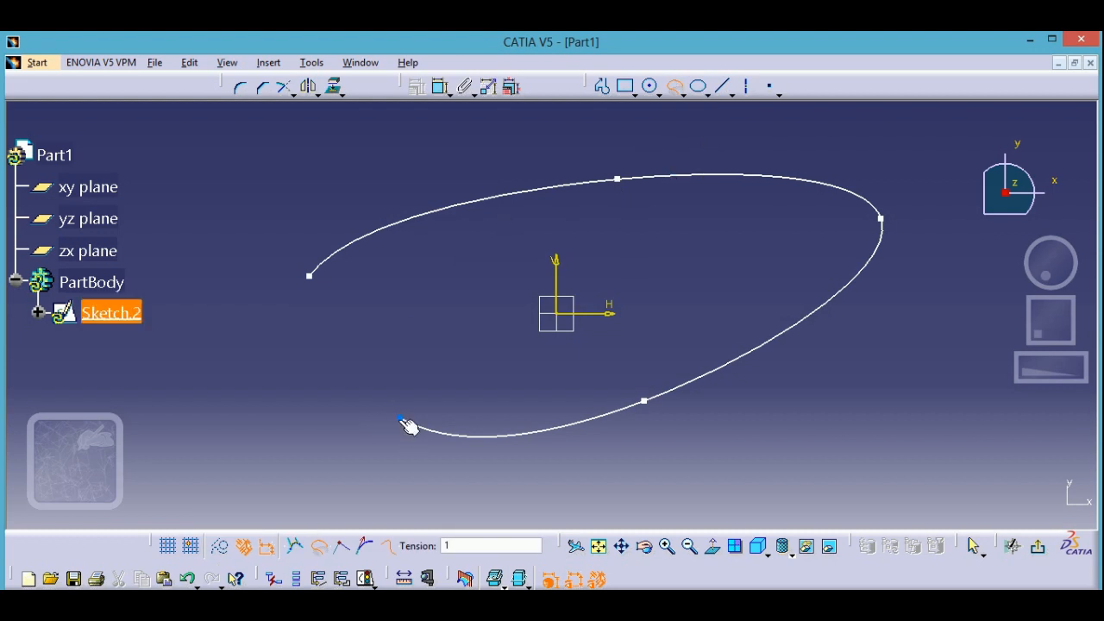
left_click(309, 276)
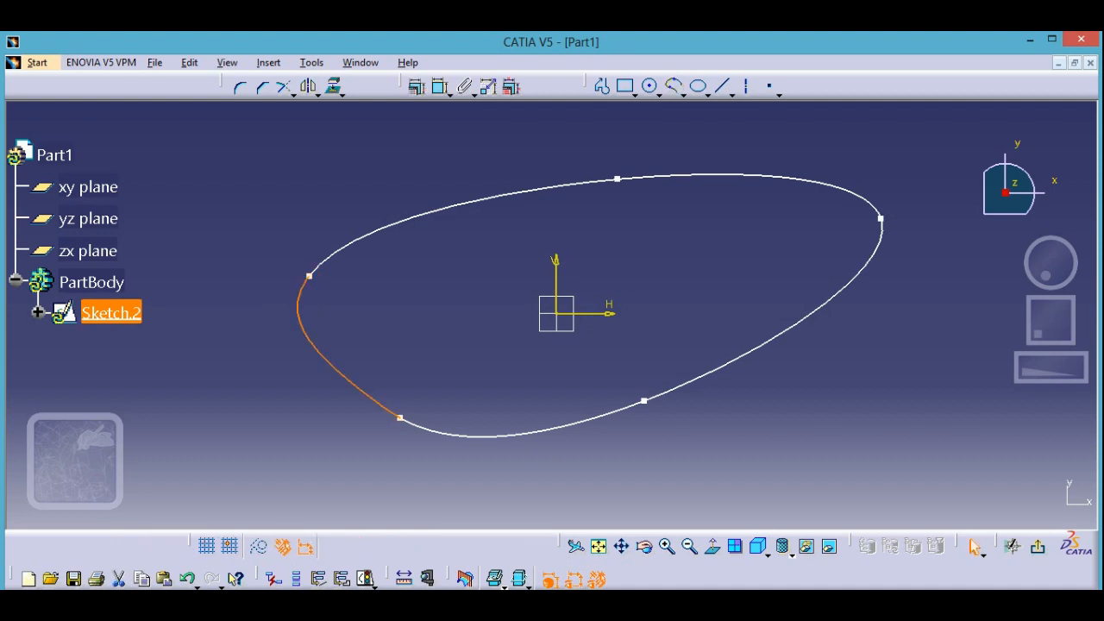
left_click(445, 314)
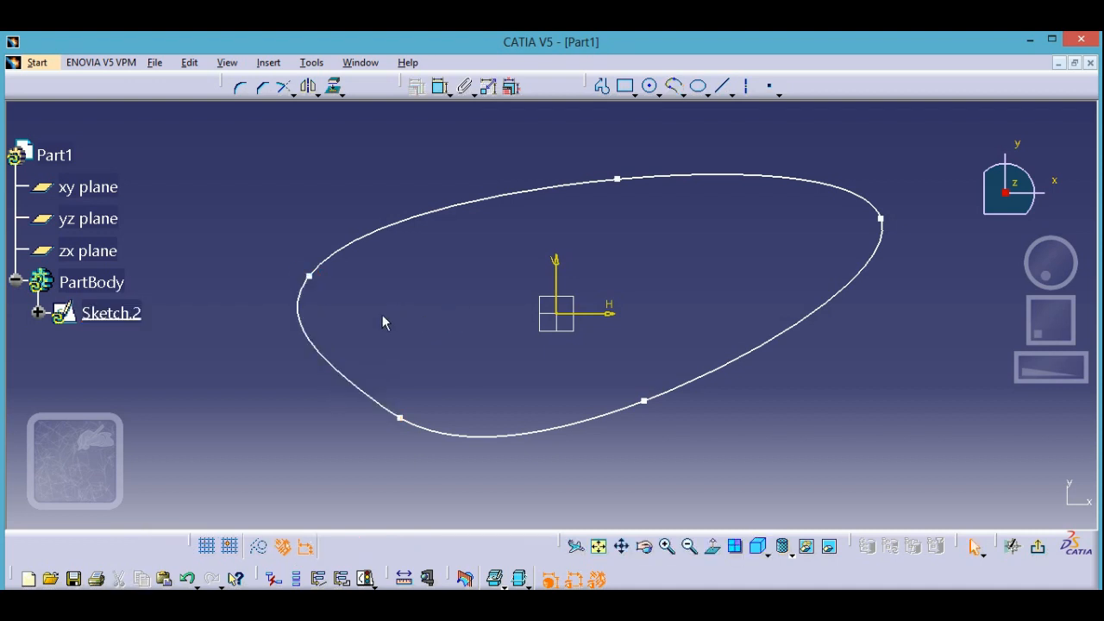
Open the connecting curve's definition for editing and keep the first curve's continuity at Curvature.
left_click(345, 379)
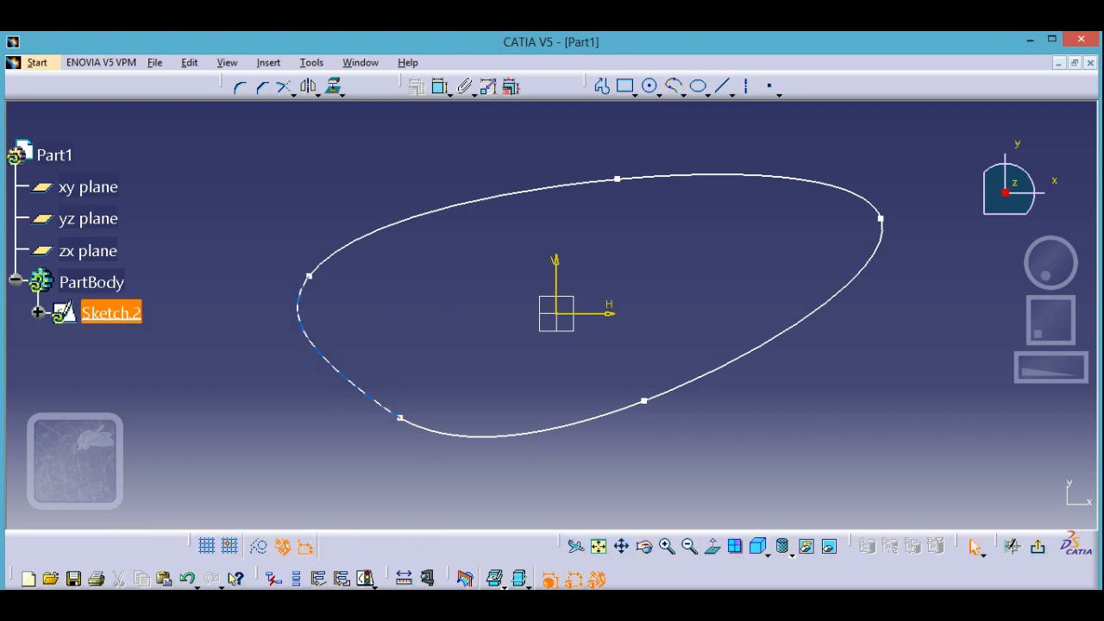
double_click(339, 374)
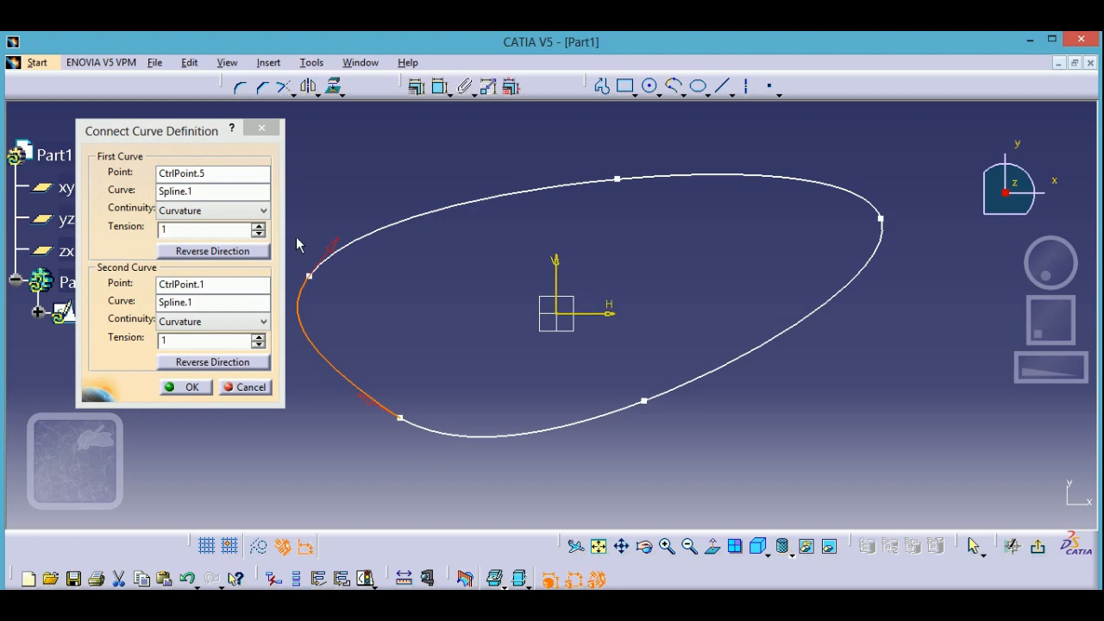
left_click(204, 177)
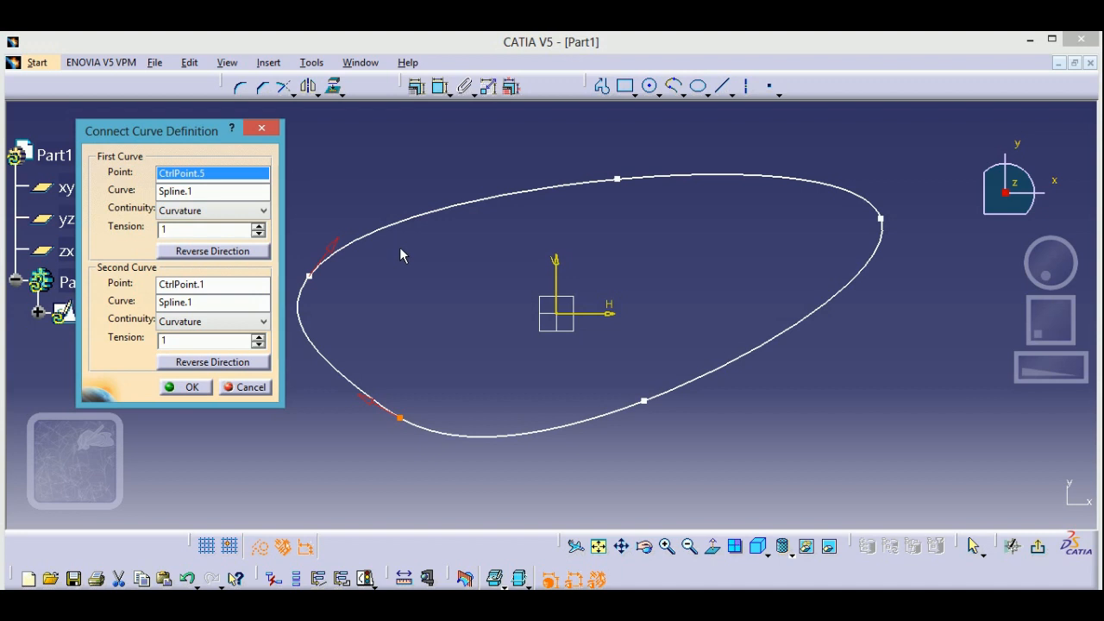
left_click(262, 210)
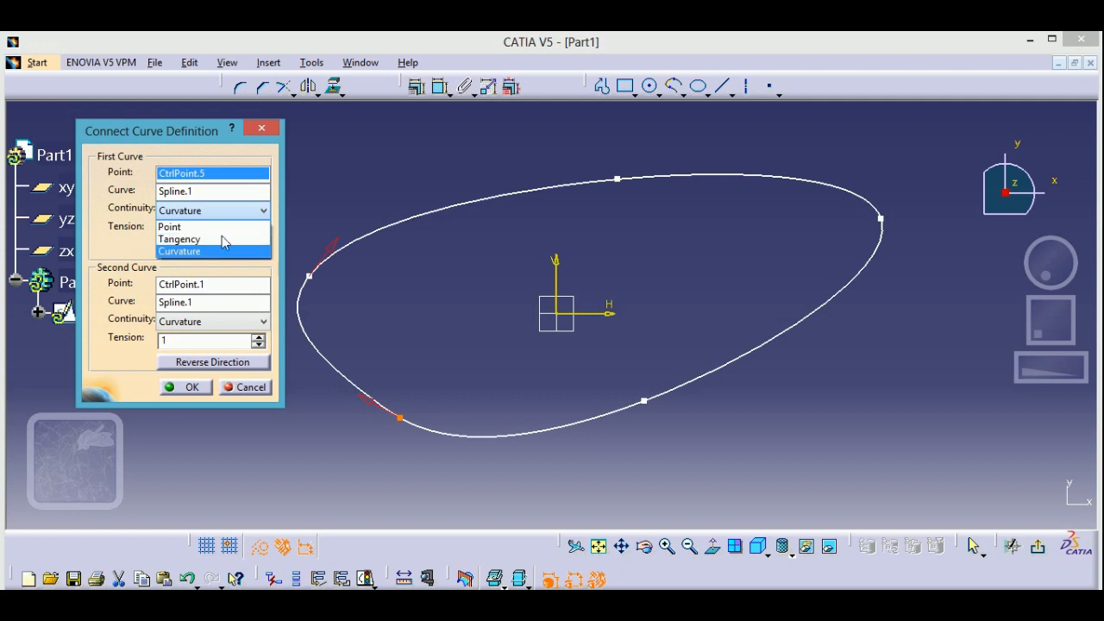
left_click(214, 252)
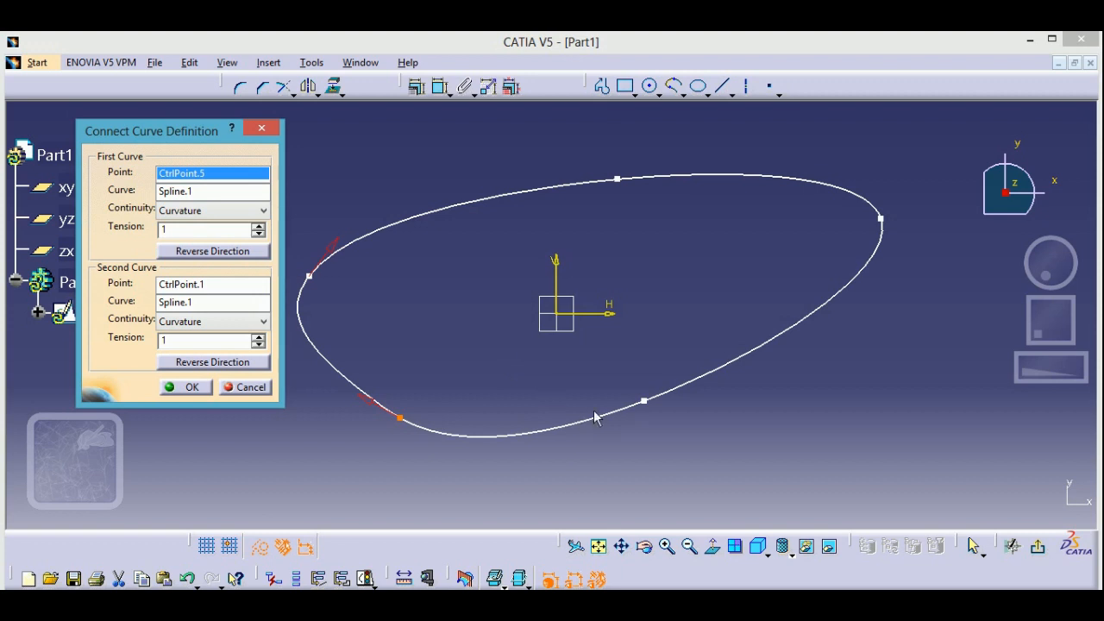
Try Tangency on the first curve, return it to Curvature, and set the second curve's continuity to Point.
left_click(263, 211)
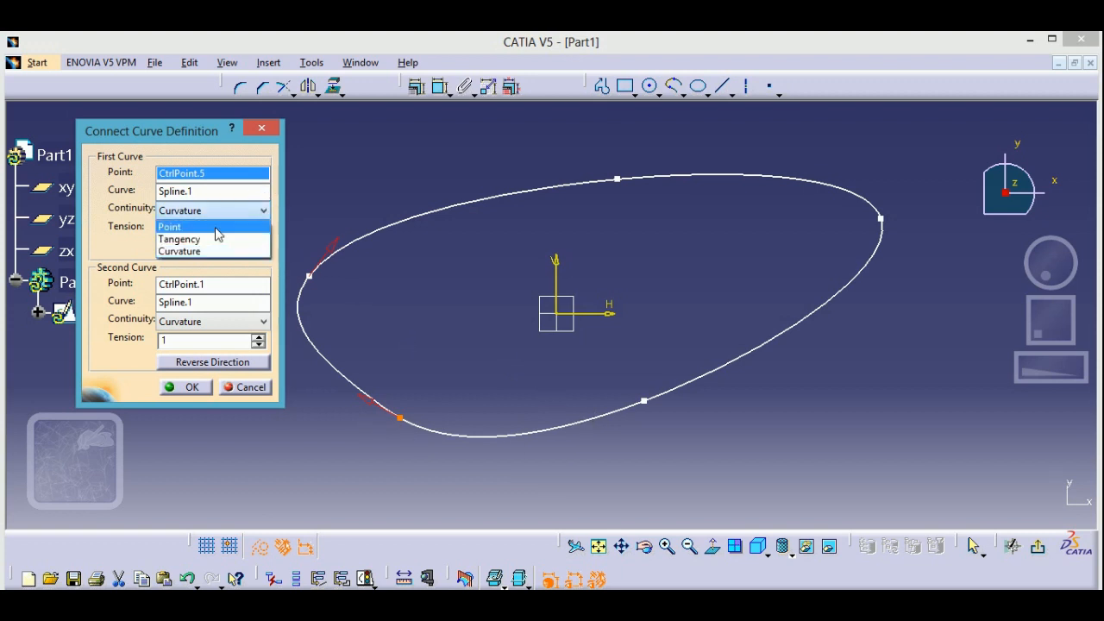
left_click(190, 239)
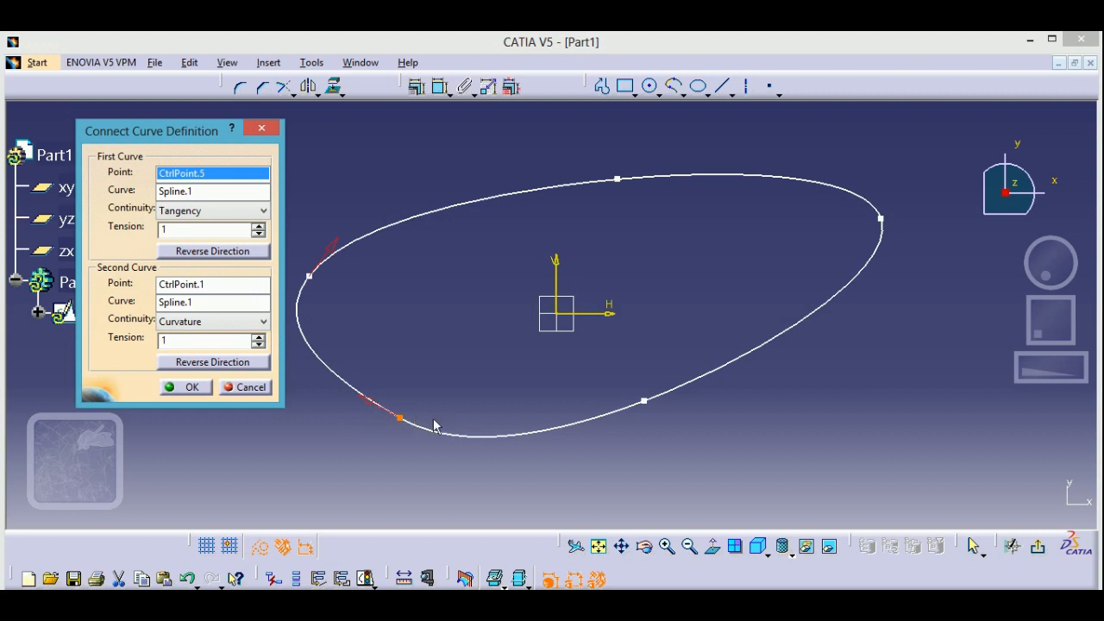
left_click(263, 210)
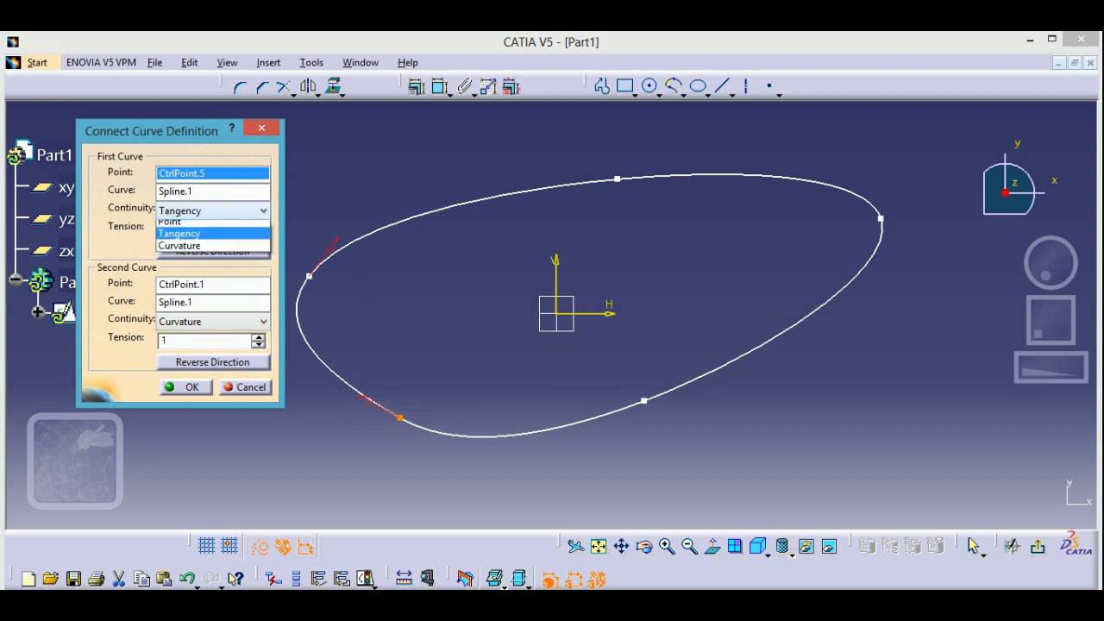
left_click(220, 252)
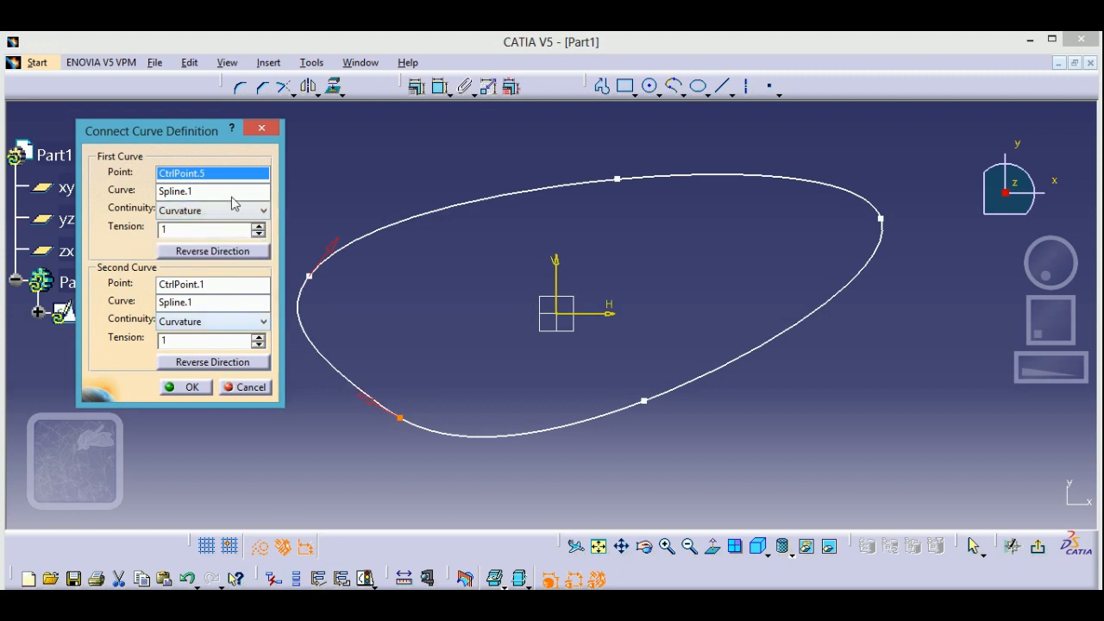
left_click(249, 323)
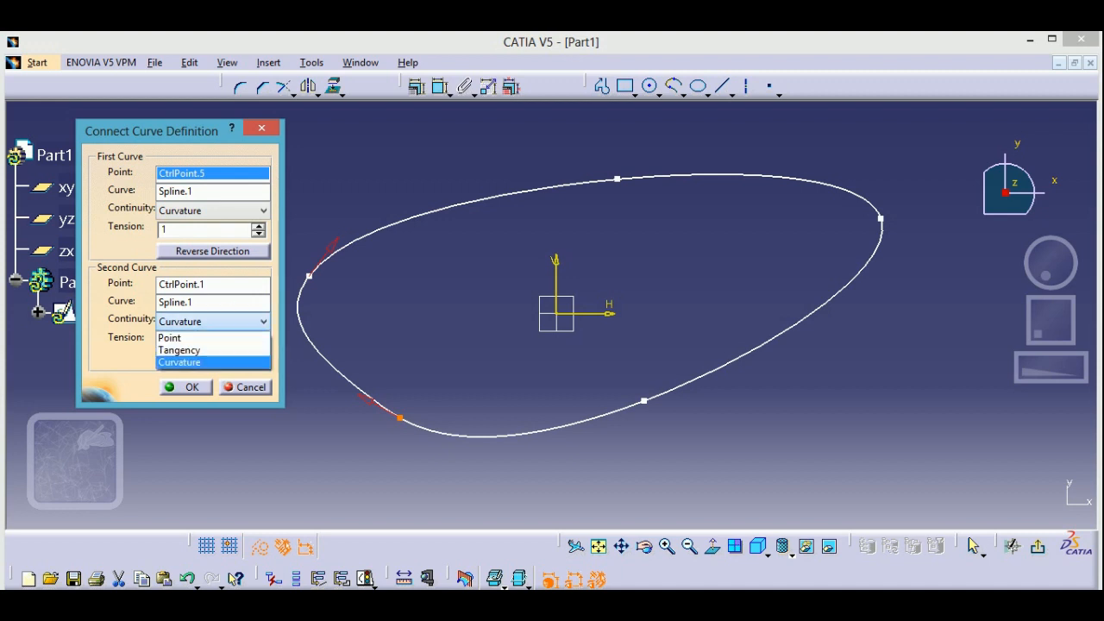
left_click(247, 338)
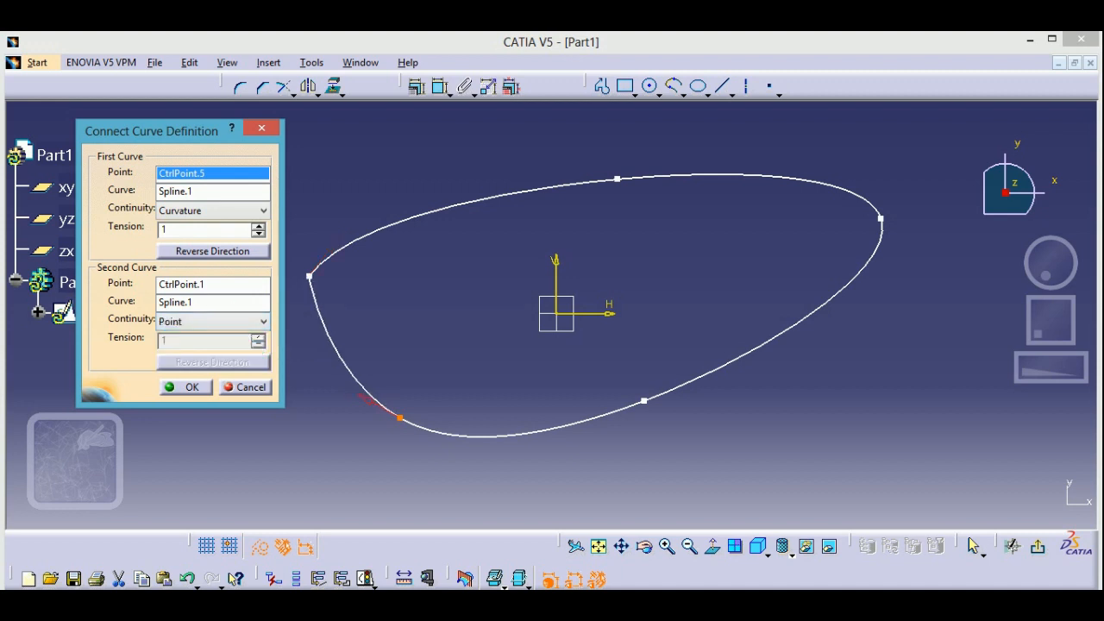
Set the continuity of both the first and second curves to Tangency.
left_click(250, 212)
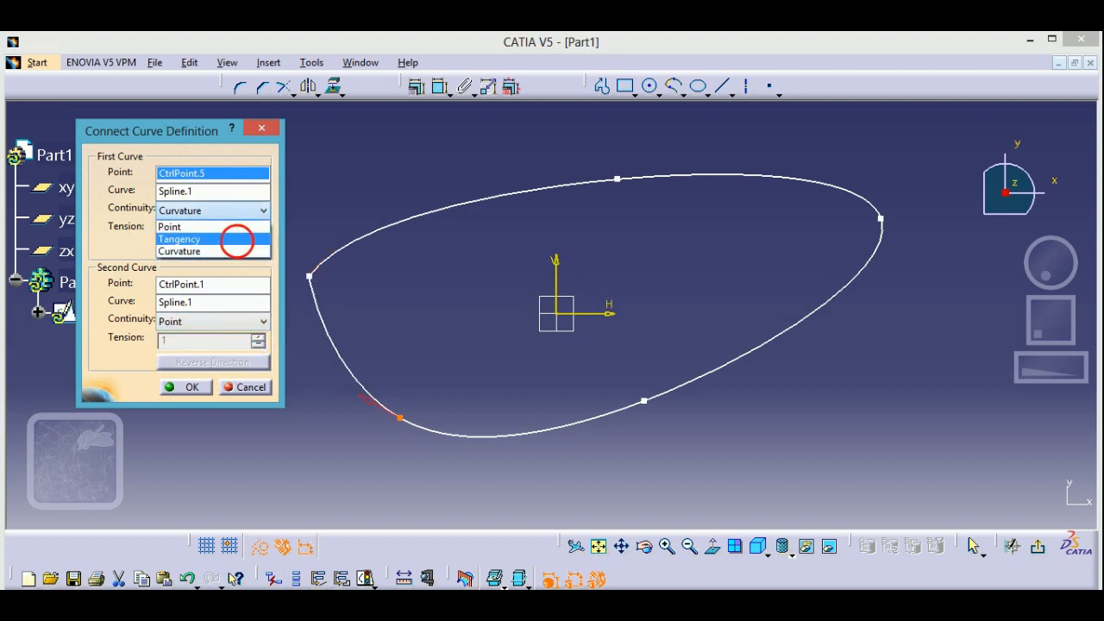
left_click(237, 240)
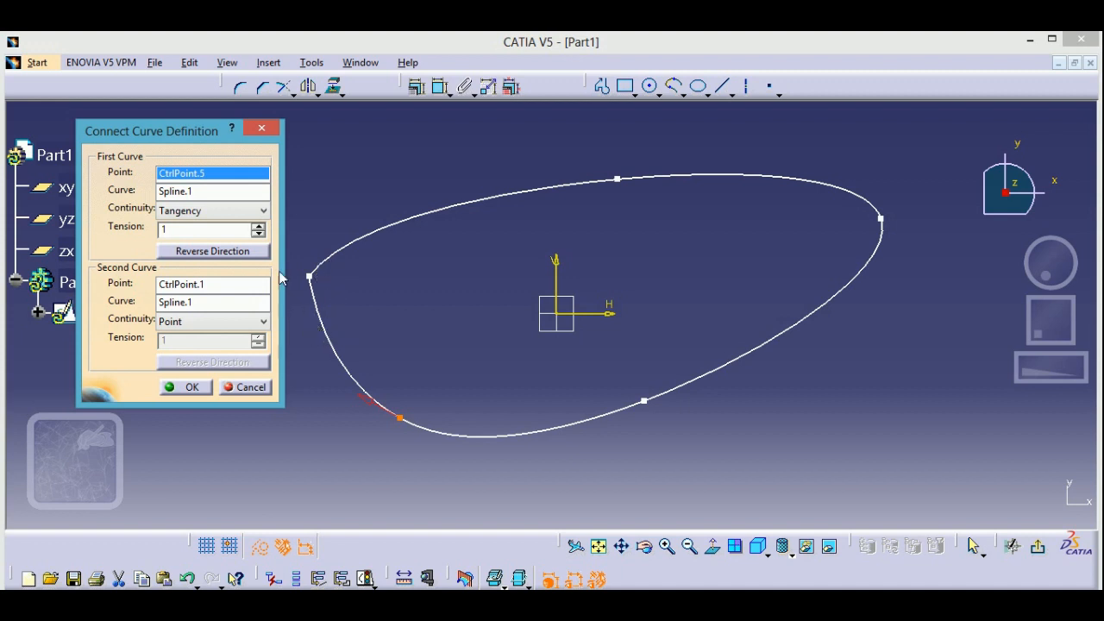
left_click(238, 322)
left_click(211, 345)
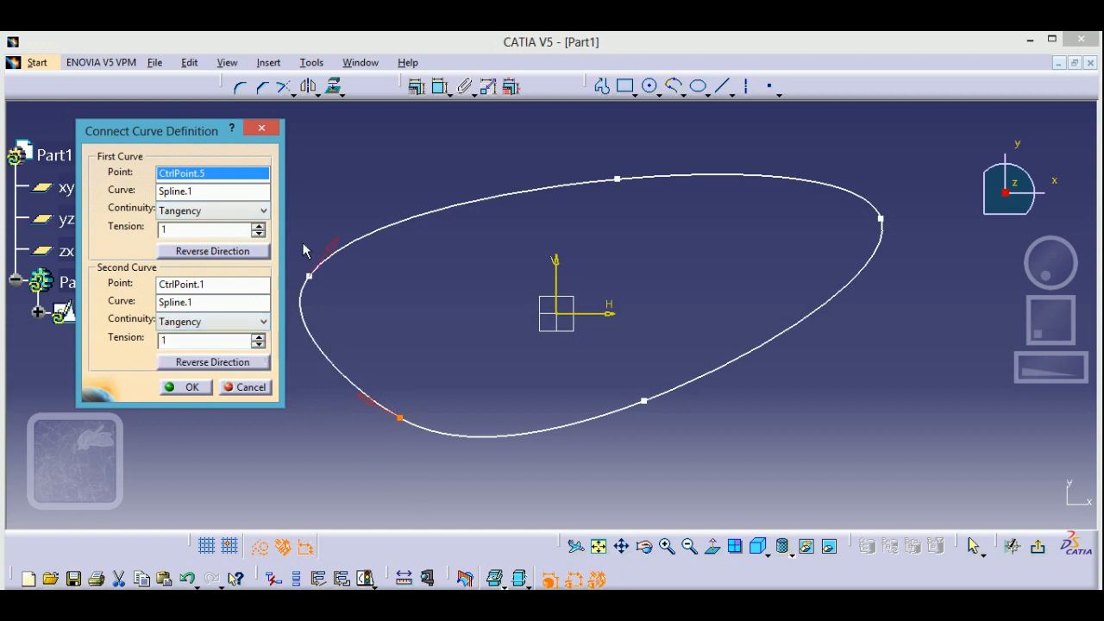
left_click(383, 317)
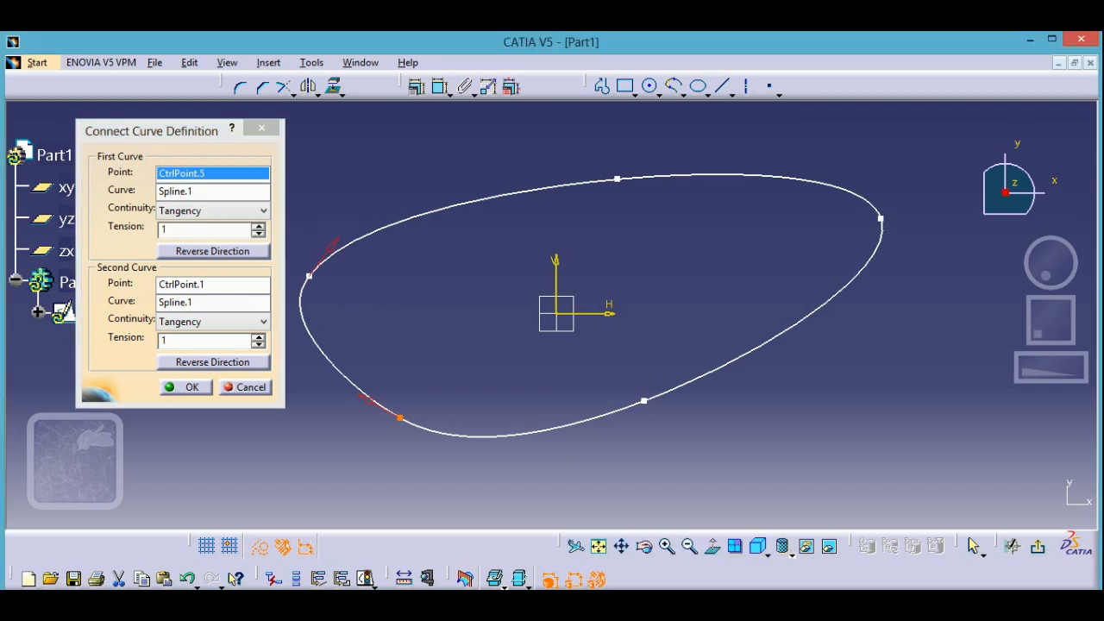
Increase the first curve's tension to 2.1.
left_click(258, 226)
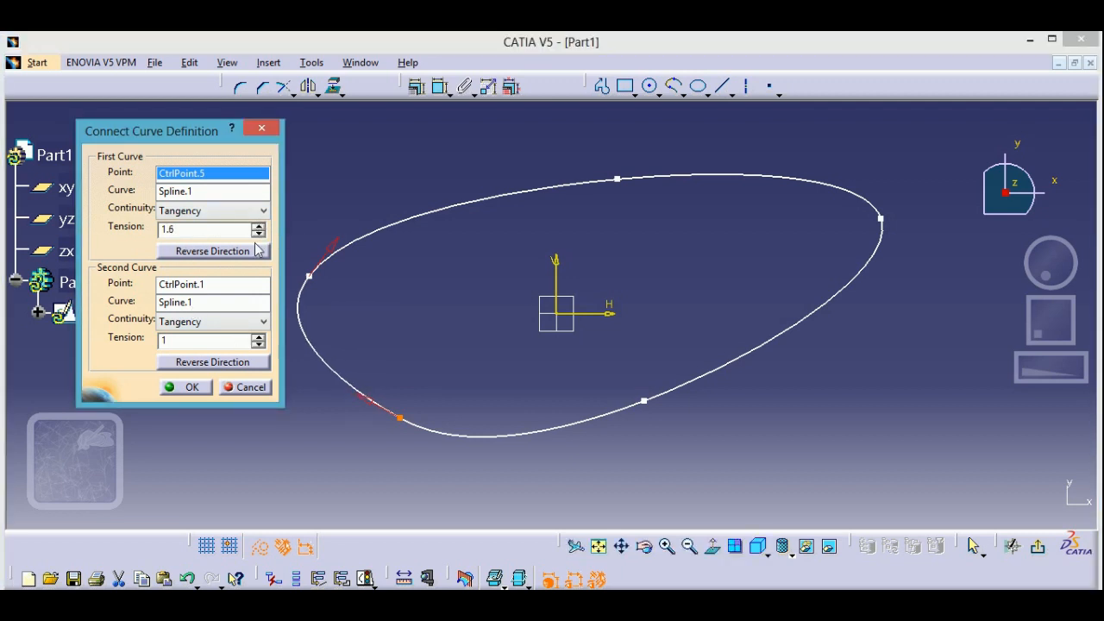
left_click(259, 234)
left_click(256, 227)
left_click(256, 228)
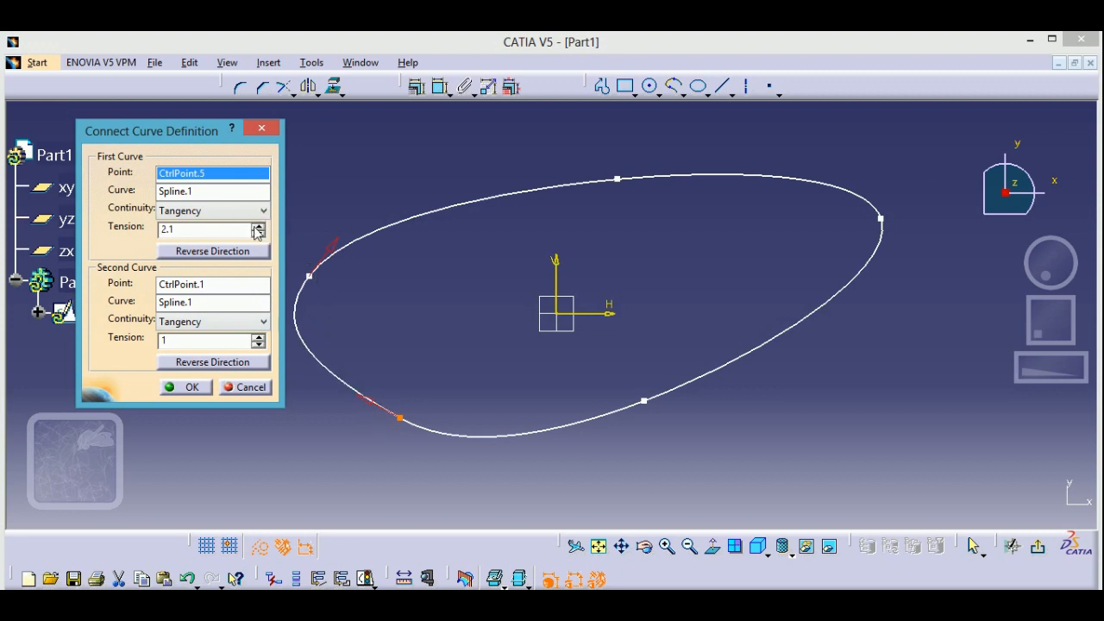
Lower the second curve's tension to 0.6, then raise it to 1.1.
left_click(258, 344)
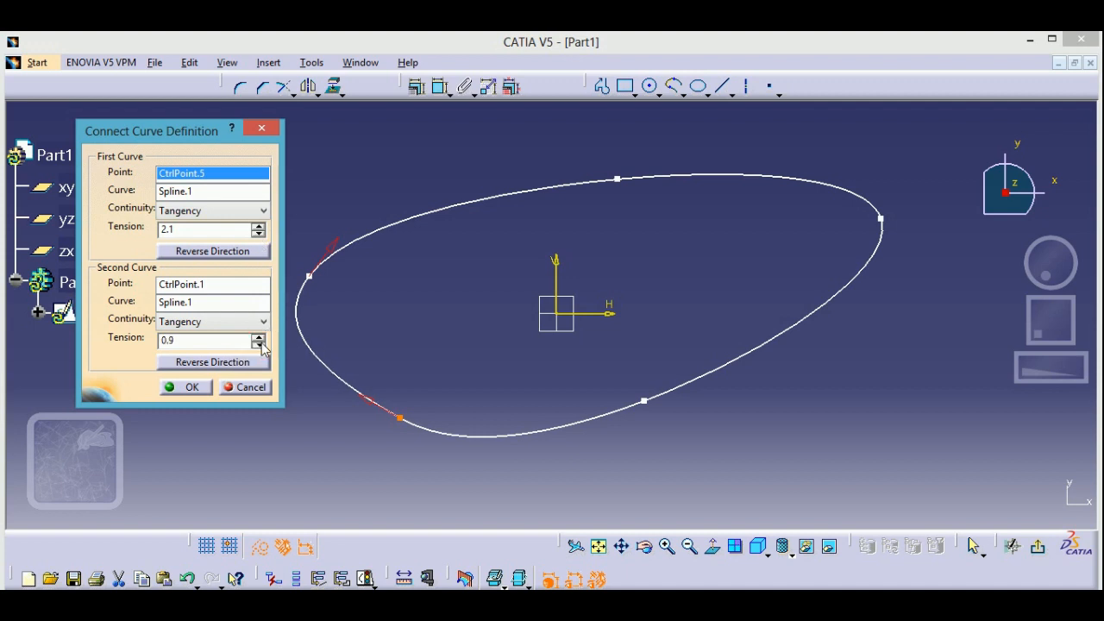
left_click(258, 344)
left_click(258, 344)
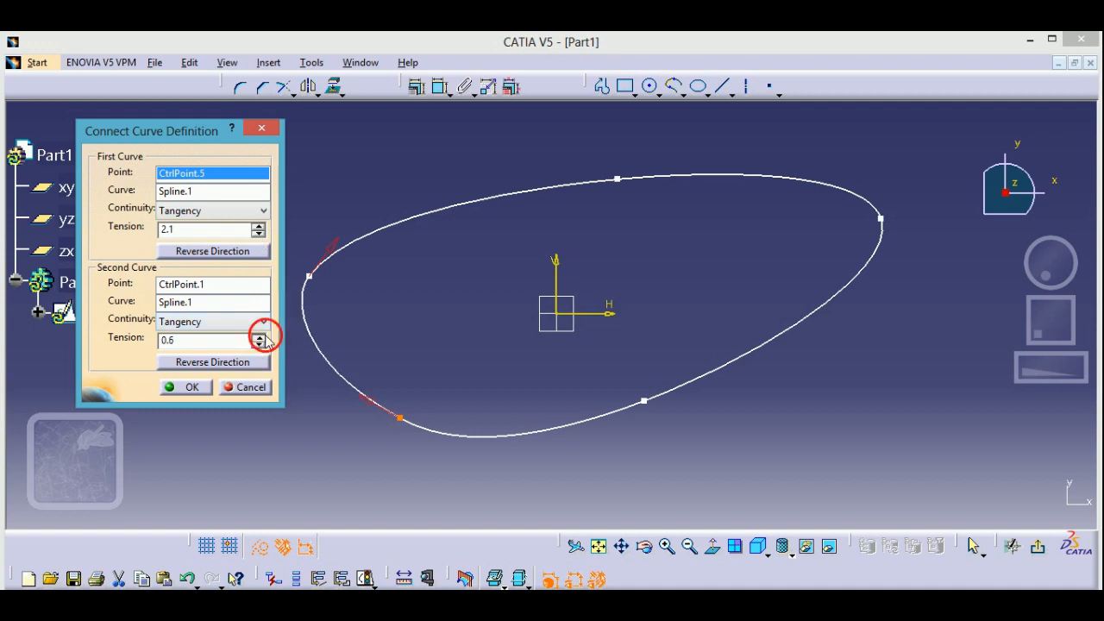
left_click(258, 335)
left_click(258, 336)
left_click(258, 335)
left_click(258, 335)
left_click(258, 335)
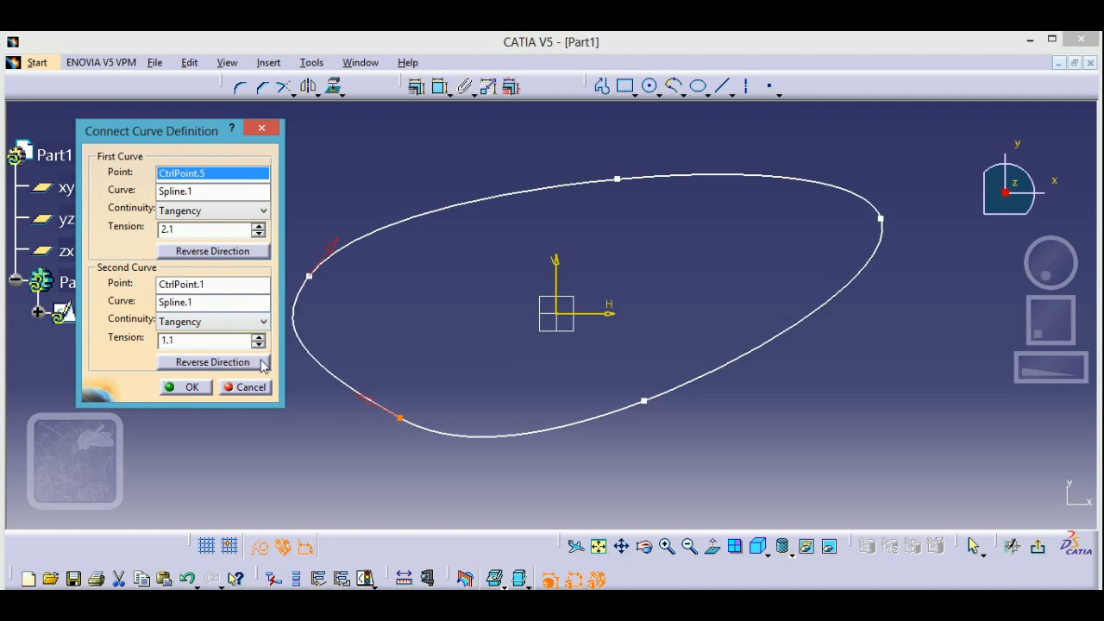
left_click(763, 288)
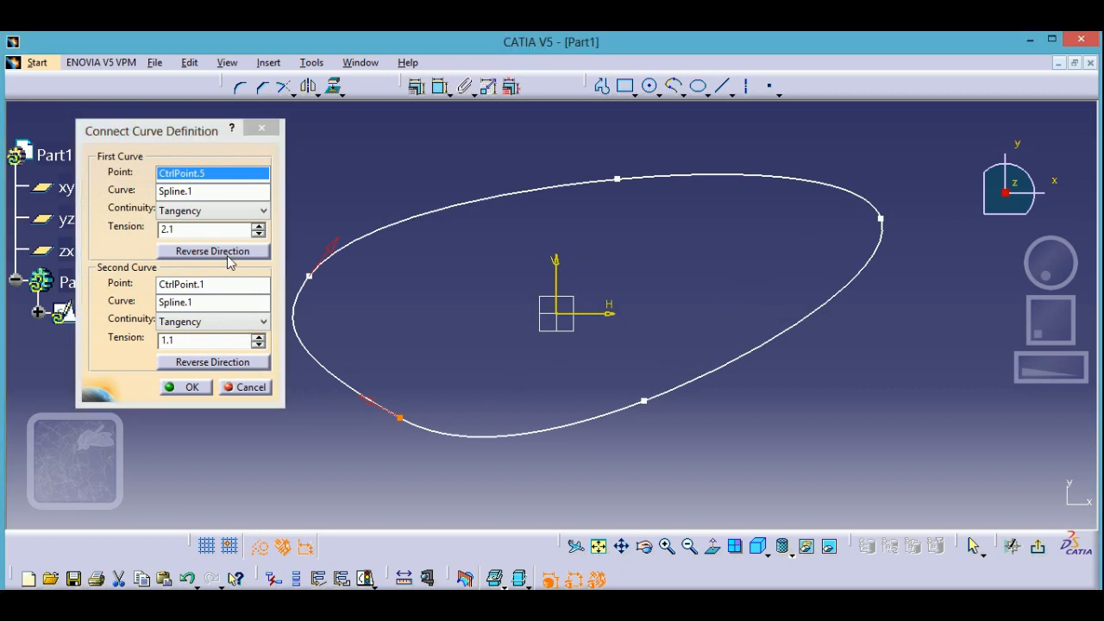
Try reversing the connection direction at both ends of the connecting curve, then restore both directions.
left_click(333, 253)
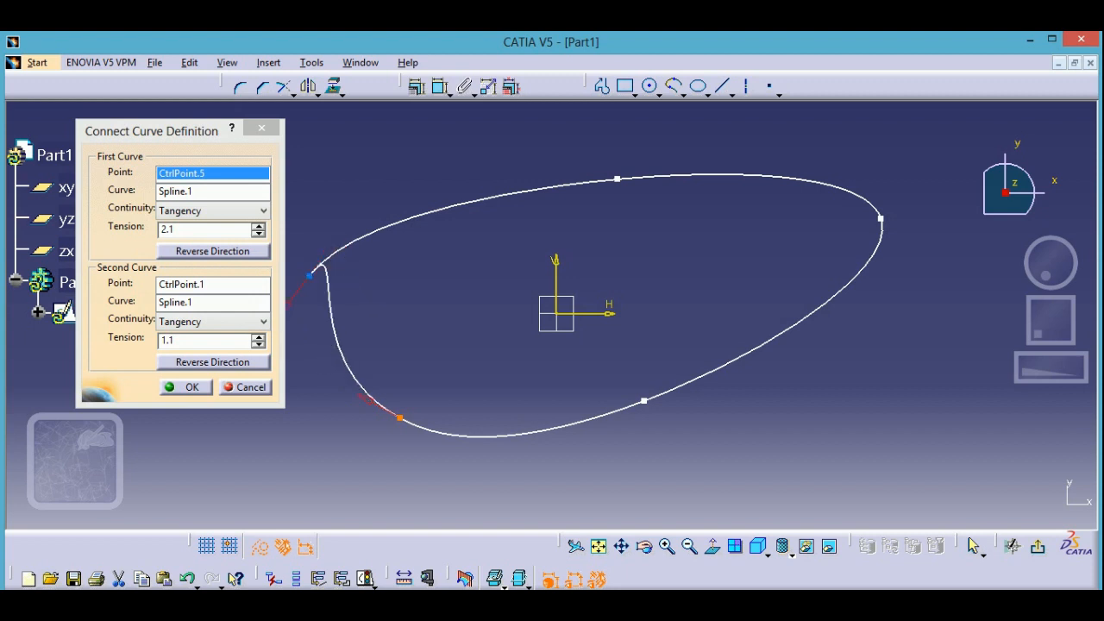
left_click(377, 407)
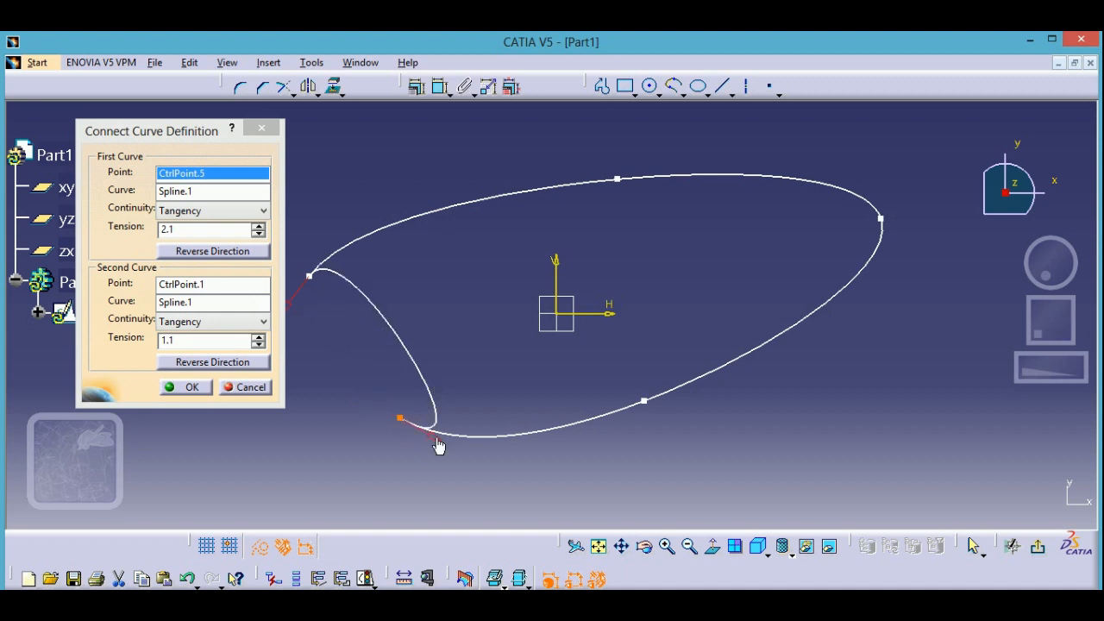
left_click(434, 440)
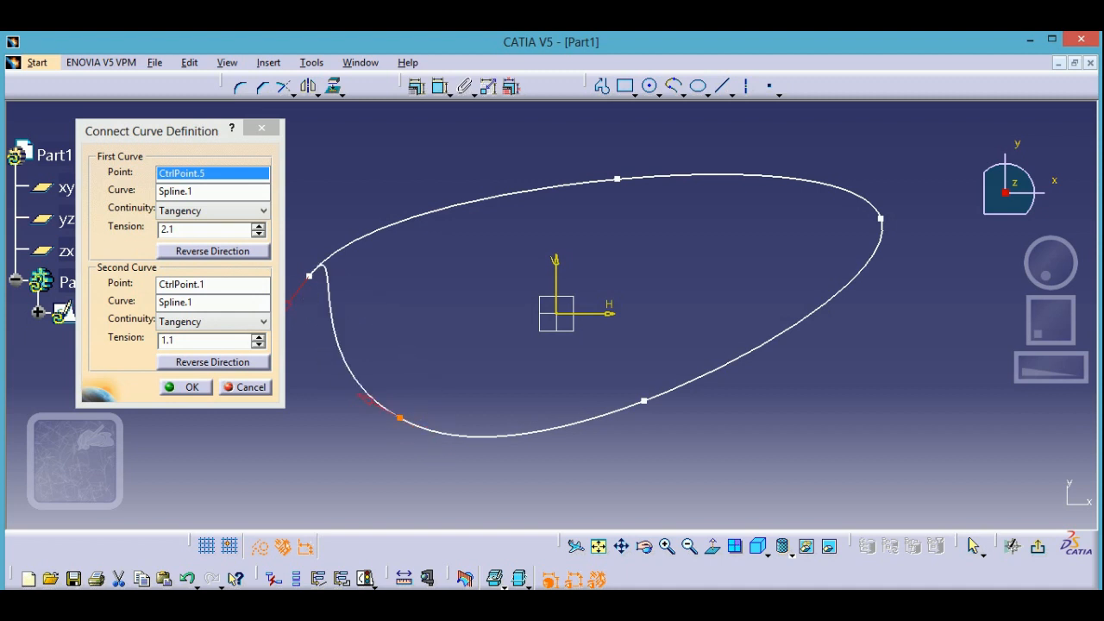
left_click(302, 293)
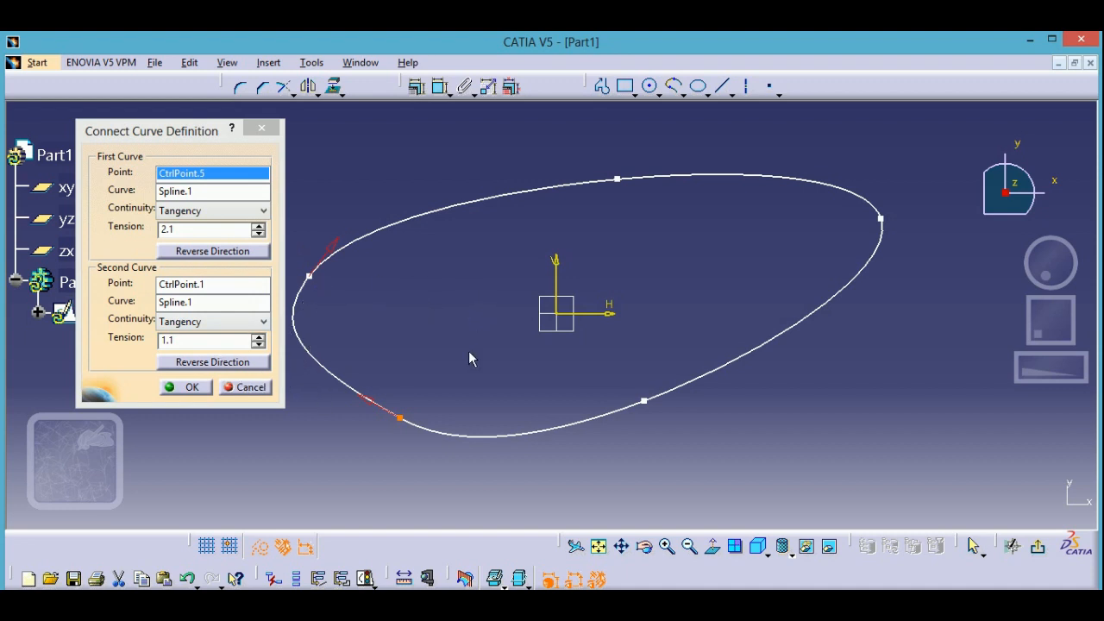
Accept the edited connecting curve definition and look over the available conic tools.
left_click(190, 388)
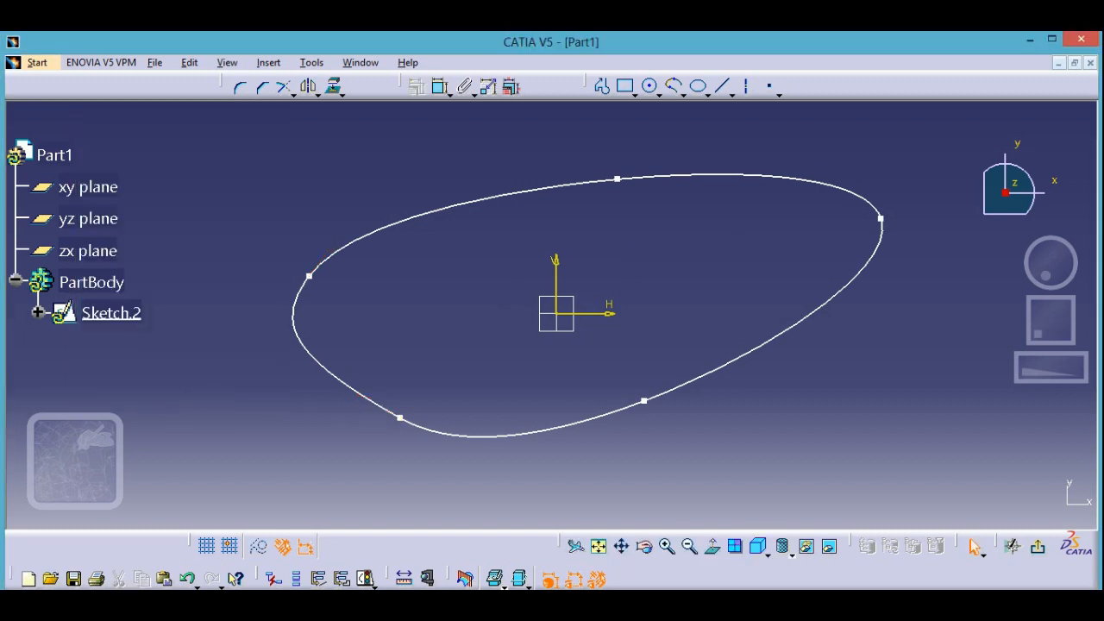
left_click(709, 93)
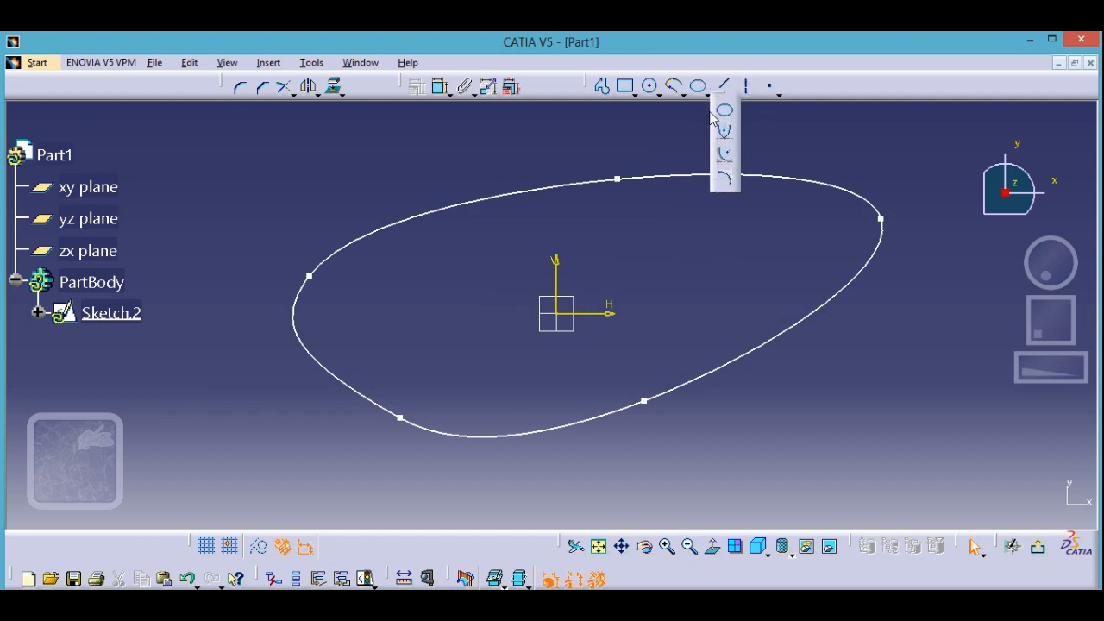
left_click(749, 158)
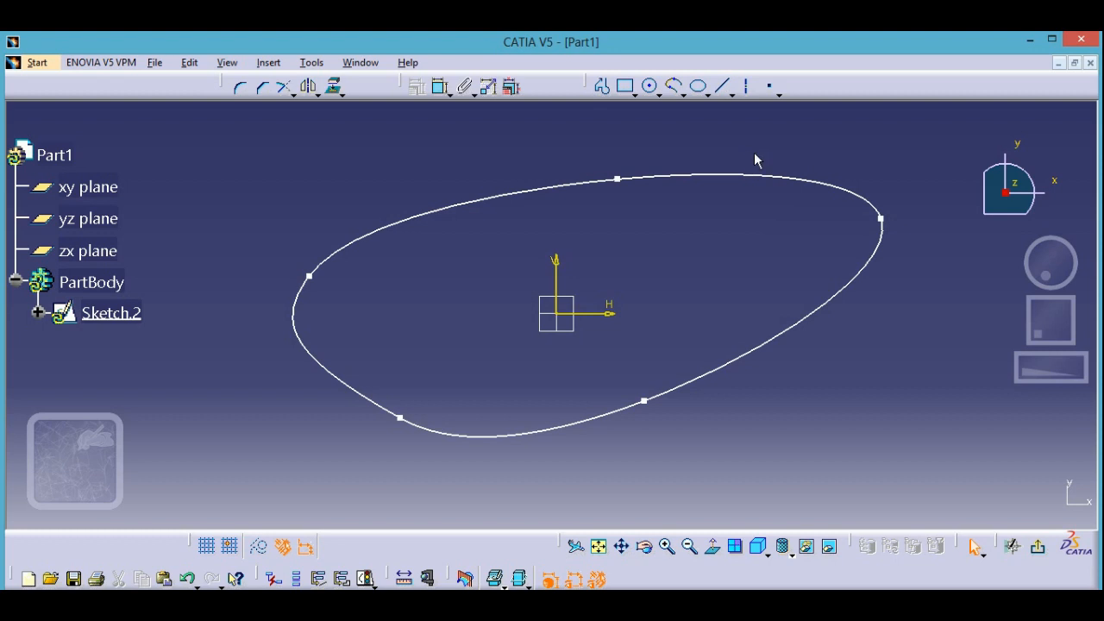